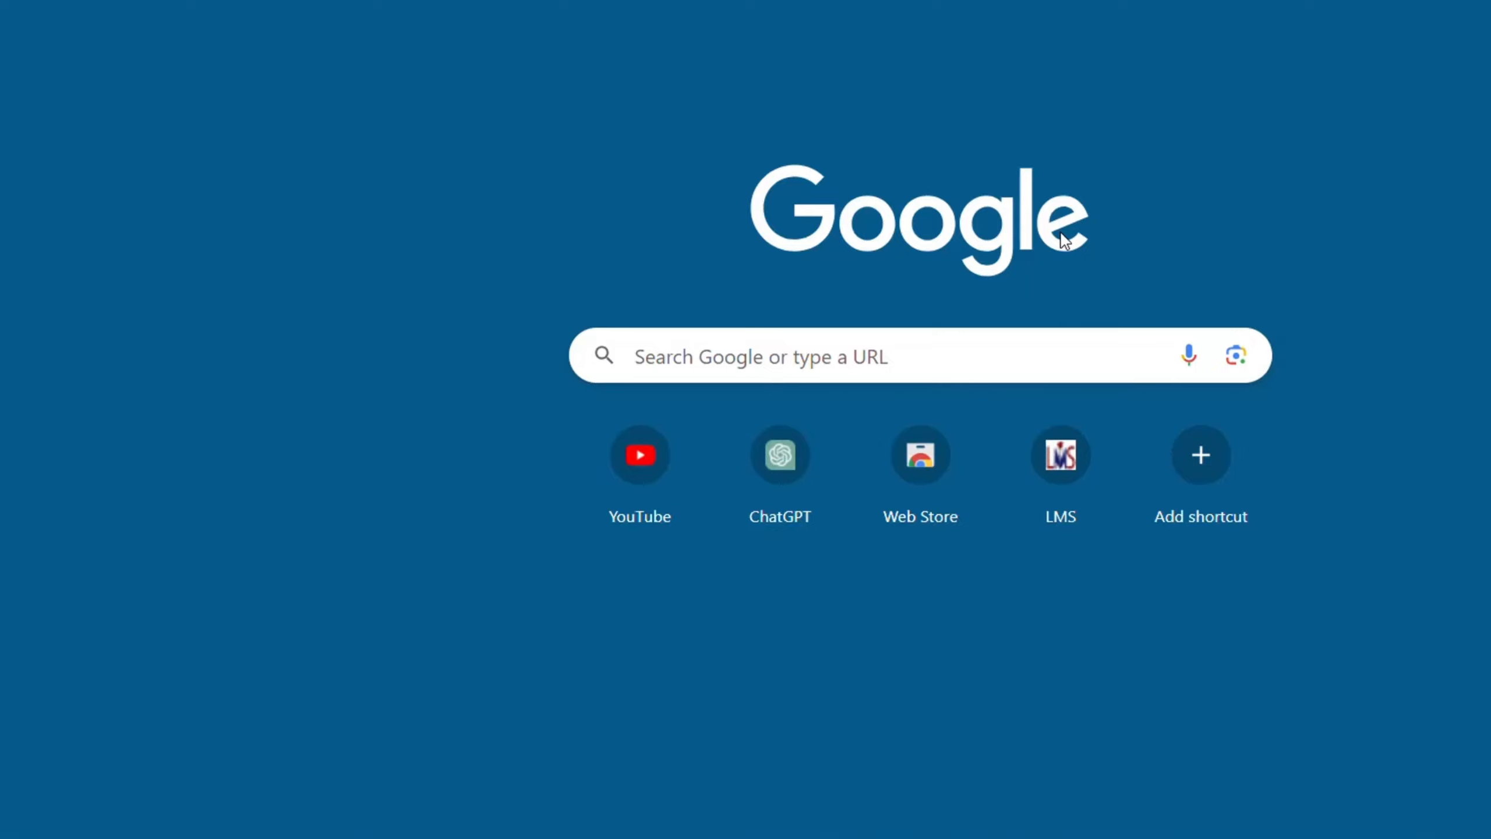
Step: Search Google for "download oracle database express edition" and open Oracle's Database XE Downloads page
{"action": "left_click", "coordinate": [872, 364]}
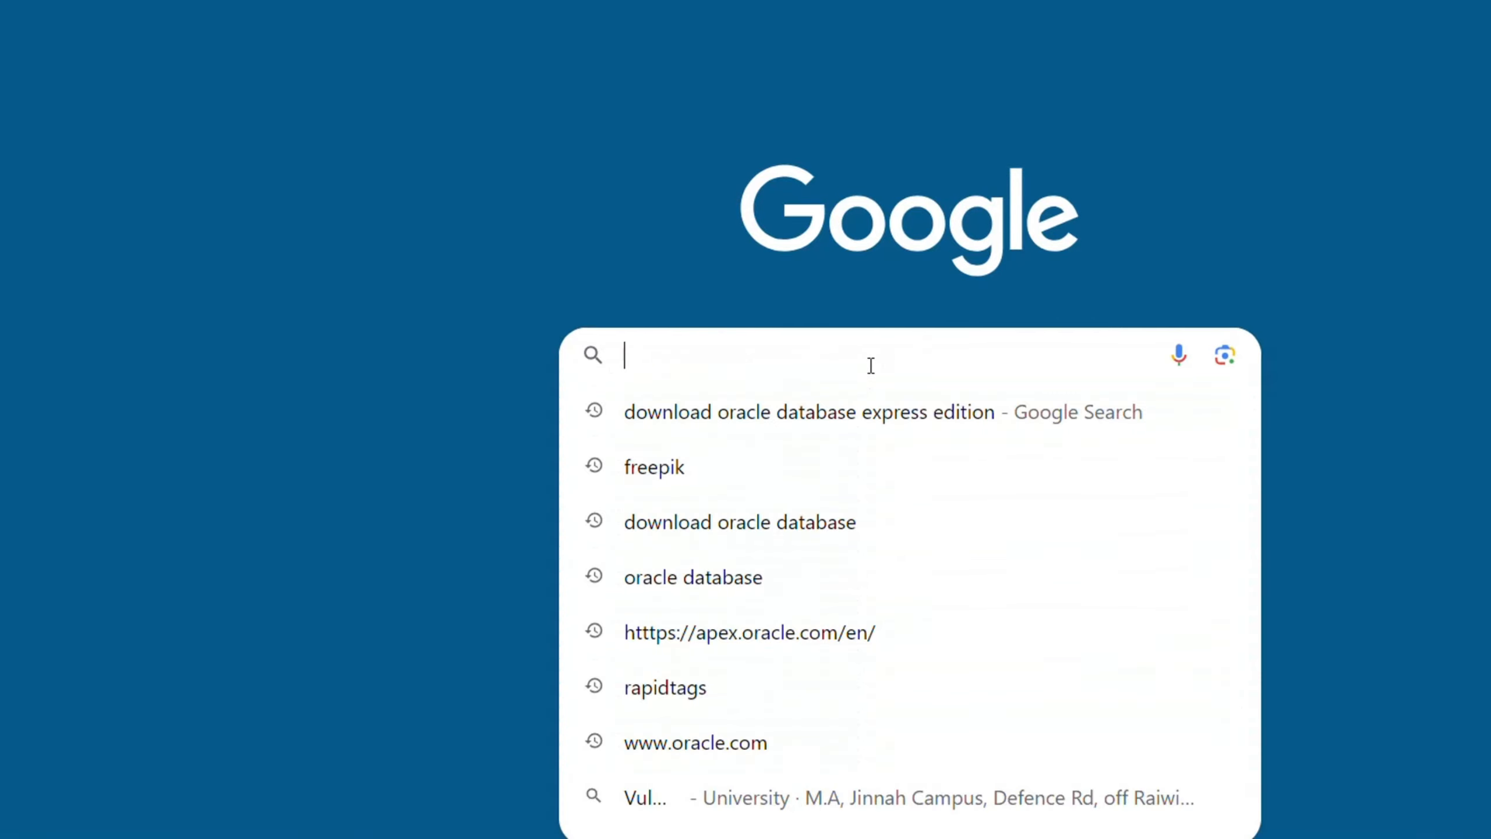
{"action": "type", "text": "d"}
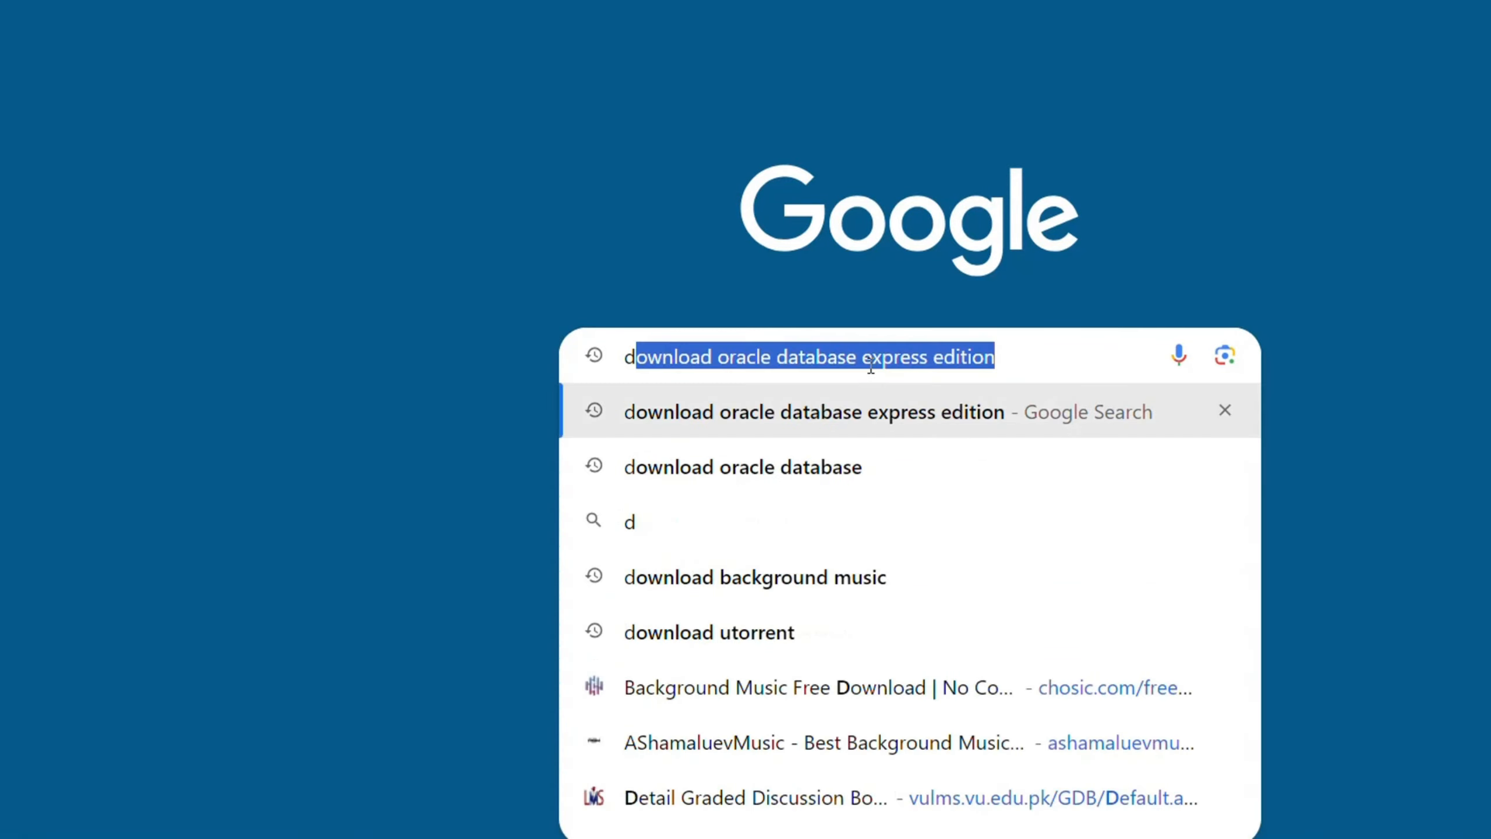
{"action": "key", "text": "Right"}
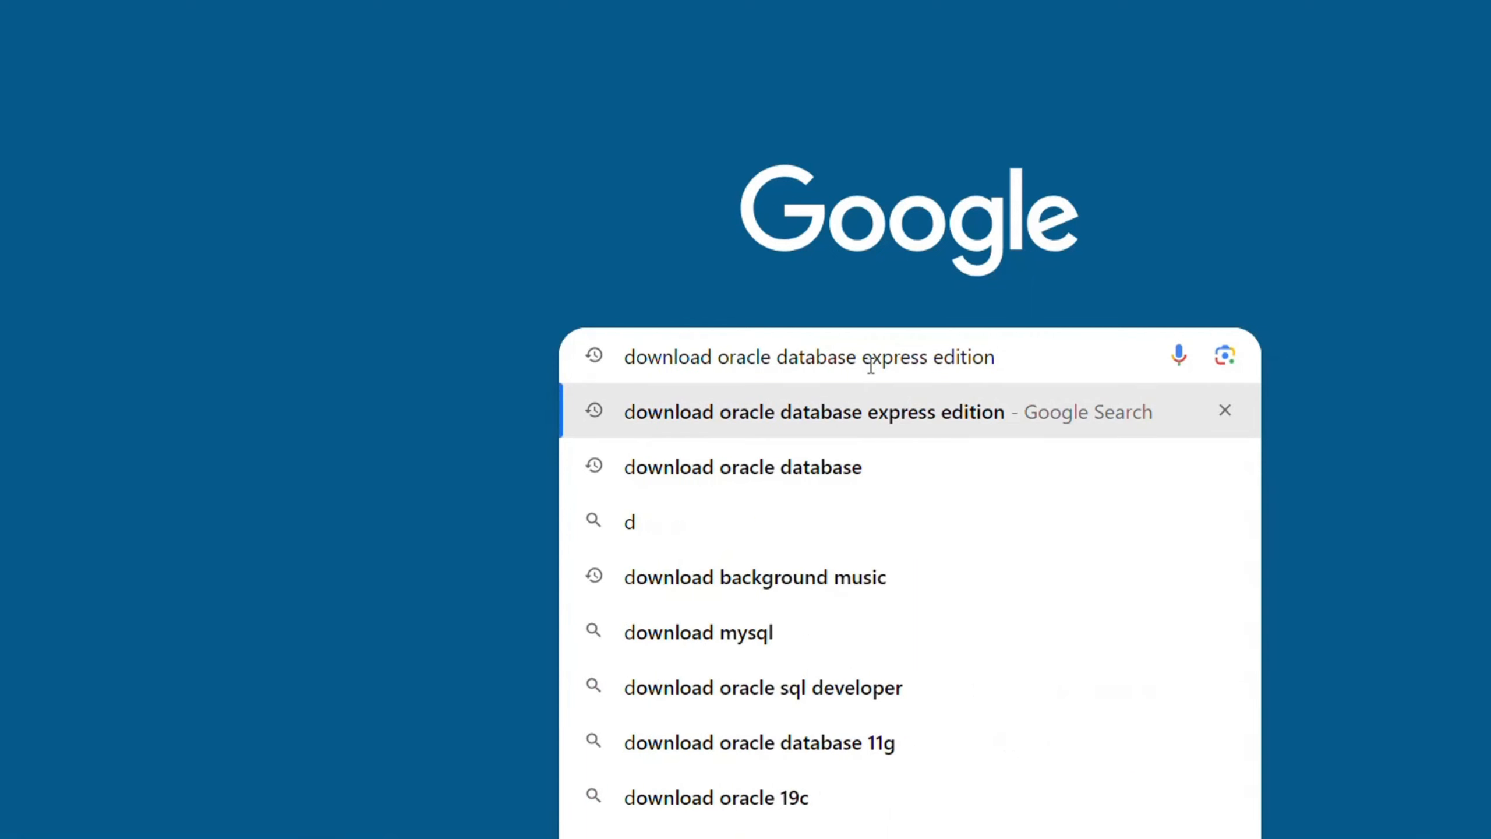
{"action": "key", "text": "Return"}
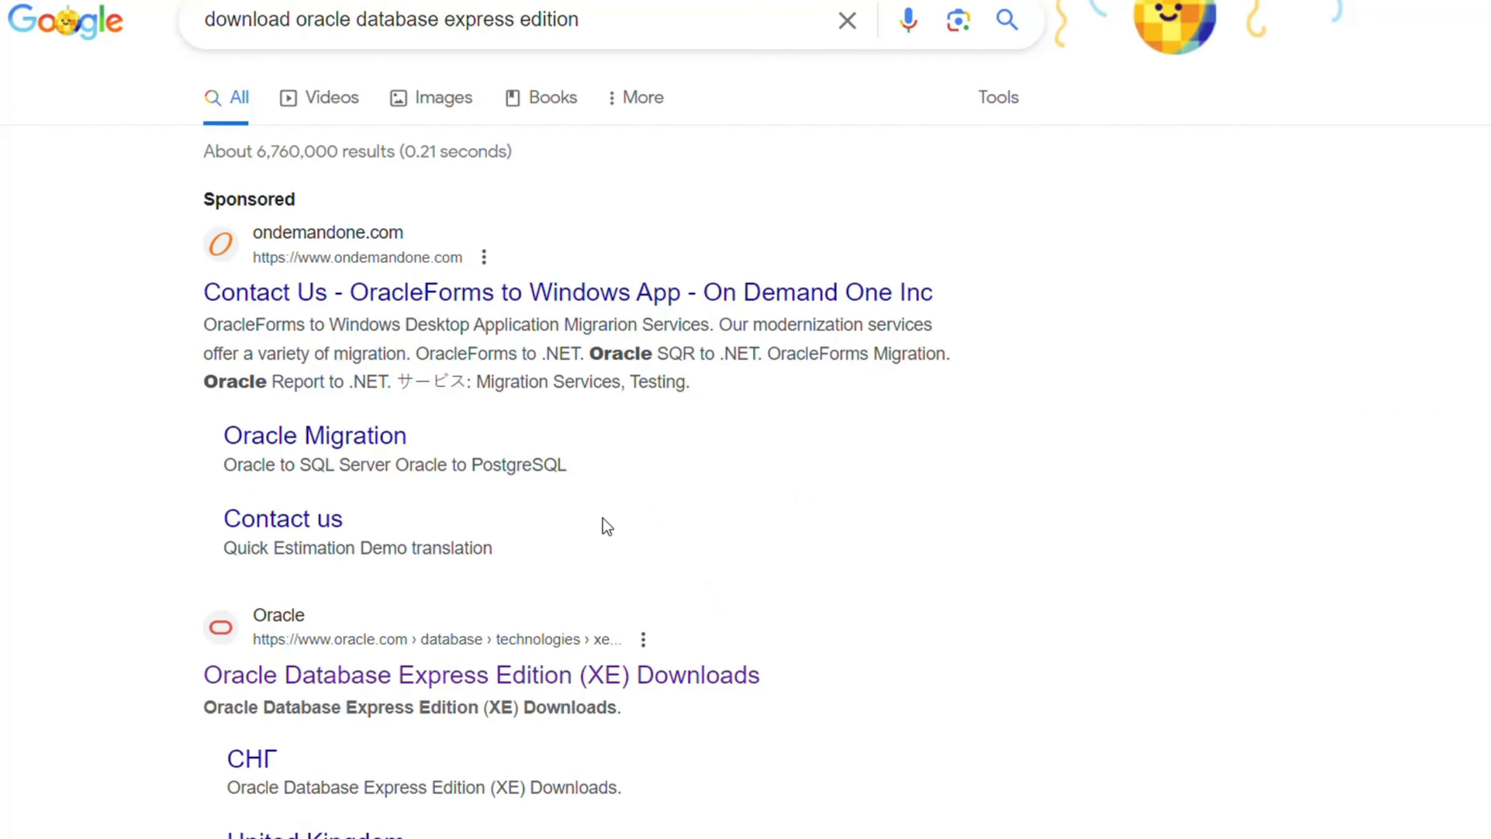
{"action": "scroll", "coordinate": [589, 528], "scroll_direction": "down", "scroll_amount": 2}
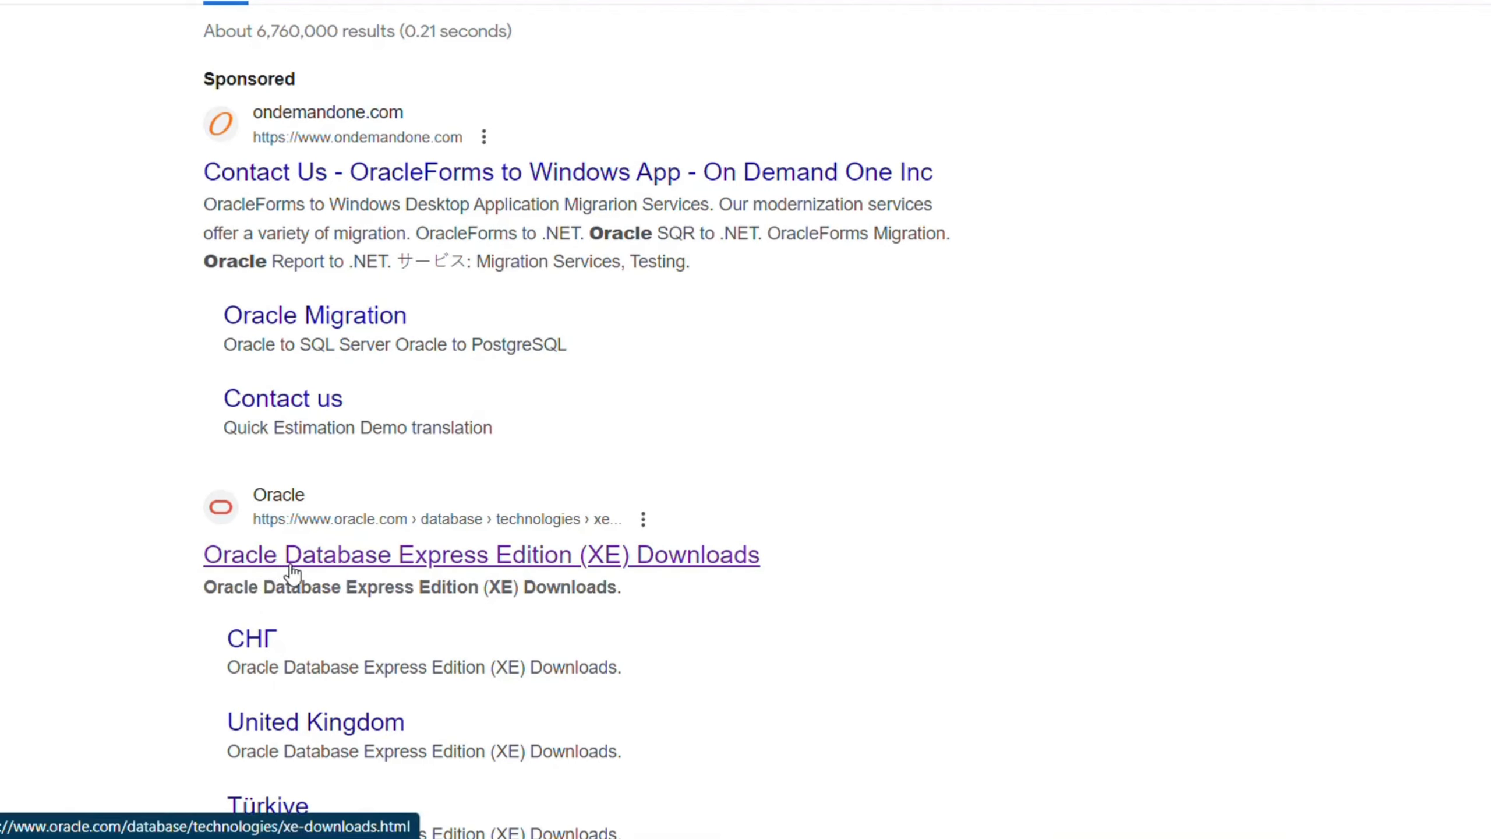
{"action": "left_click", "coordinate": [403, 565]}
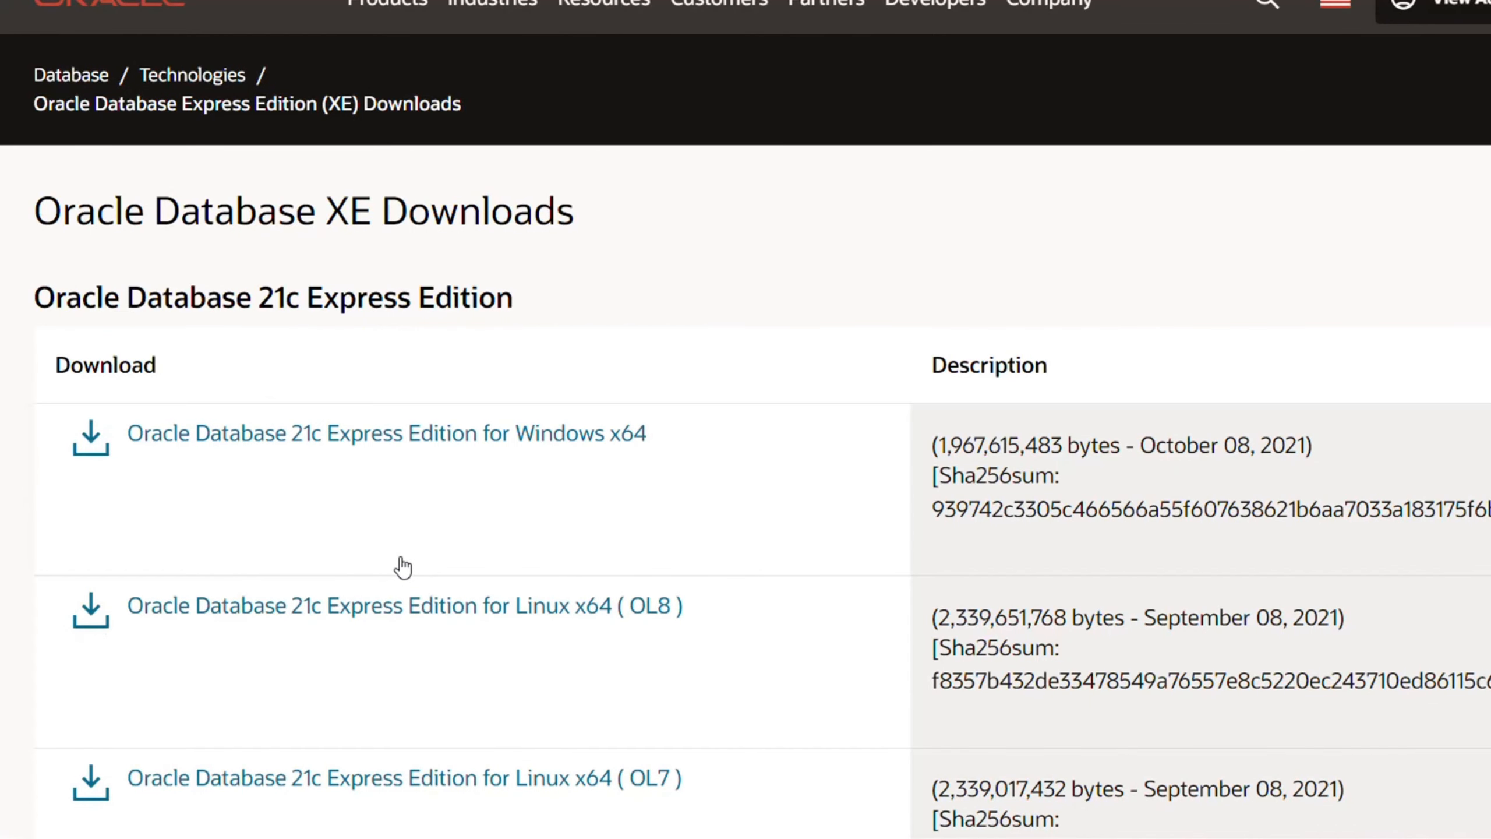
{"action": "scroll", "coordinate": [489, 487], "scroll_direction": "down", "scroll_amount": 2}
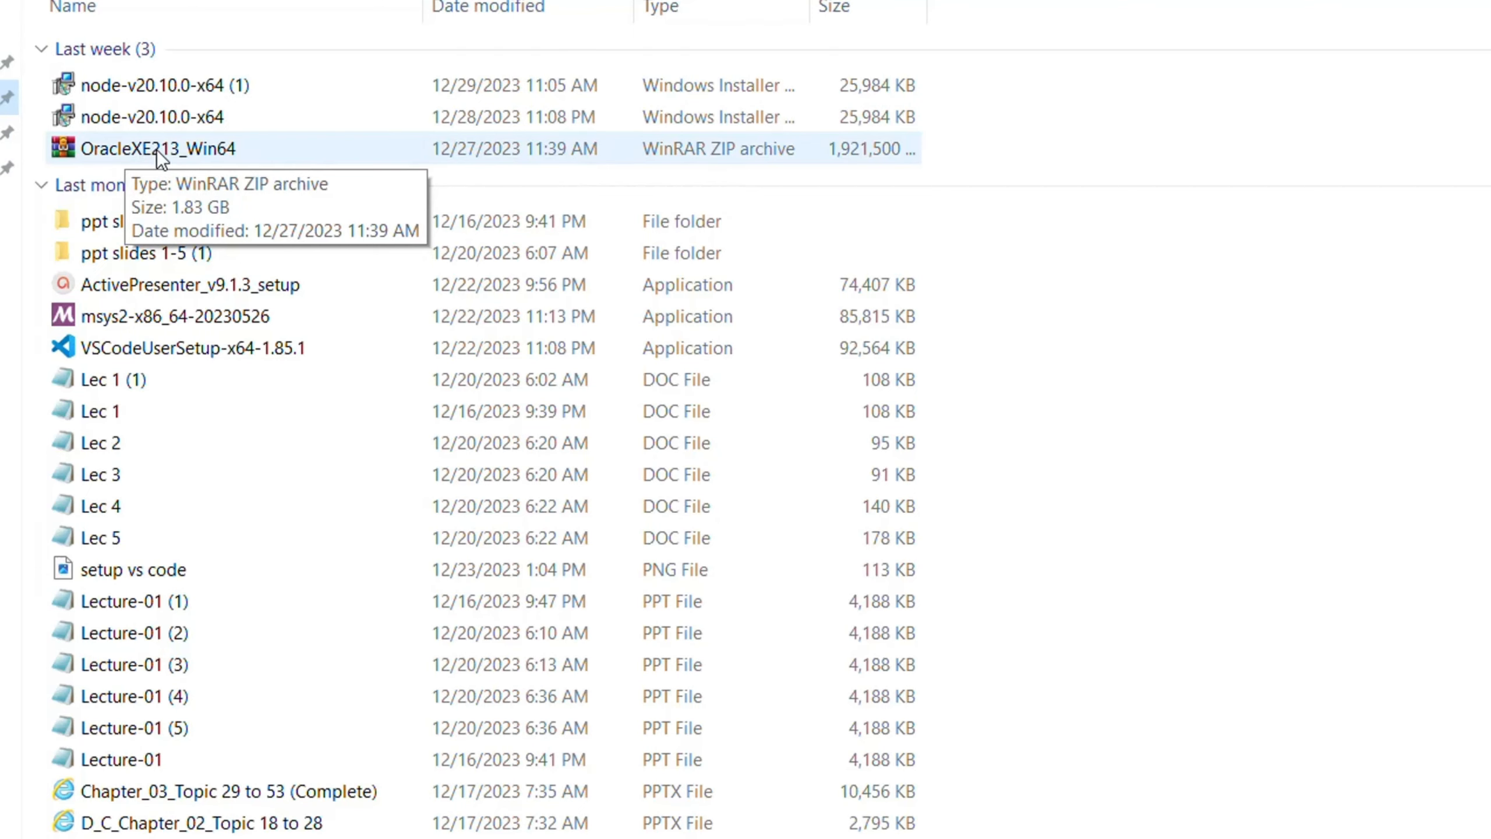
Step: Extract the OracleXE213_Win64 archive into an OracleXE213_Win64 folder inside Downloads
{"action": "right_click", "coordinate": [156, 149]}
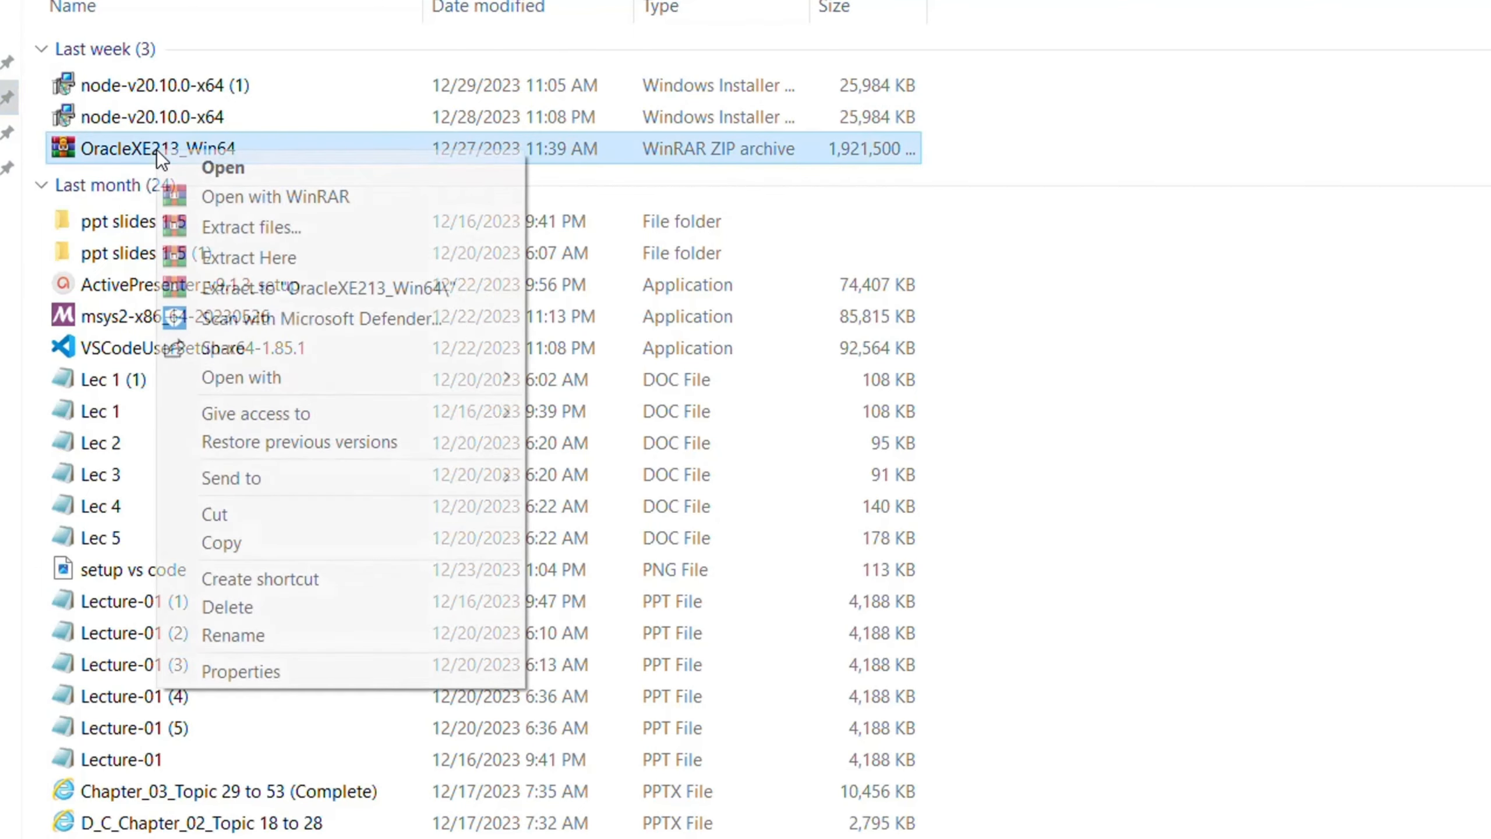
{"action": "left_click", "coordinate": [233, 231]}
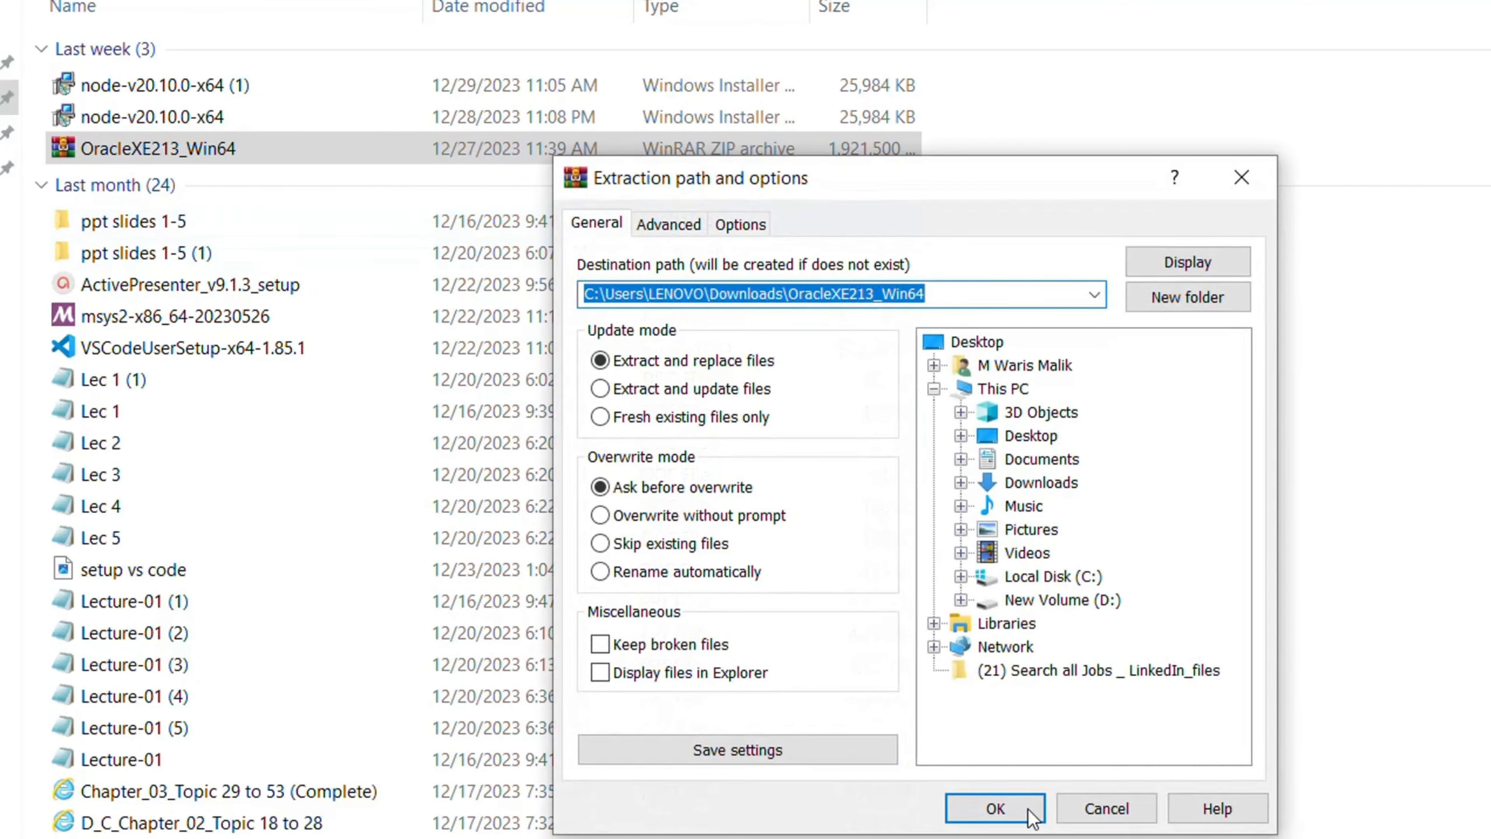
{"action": "left_click", "coordinate": [985, 805]}
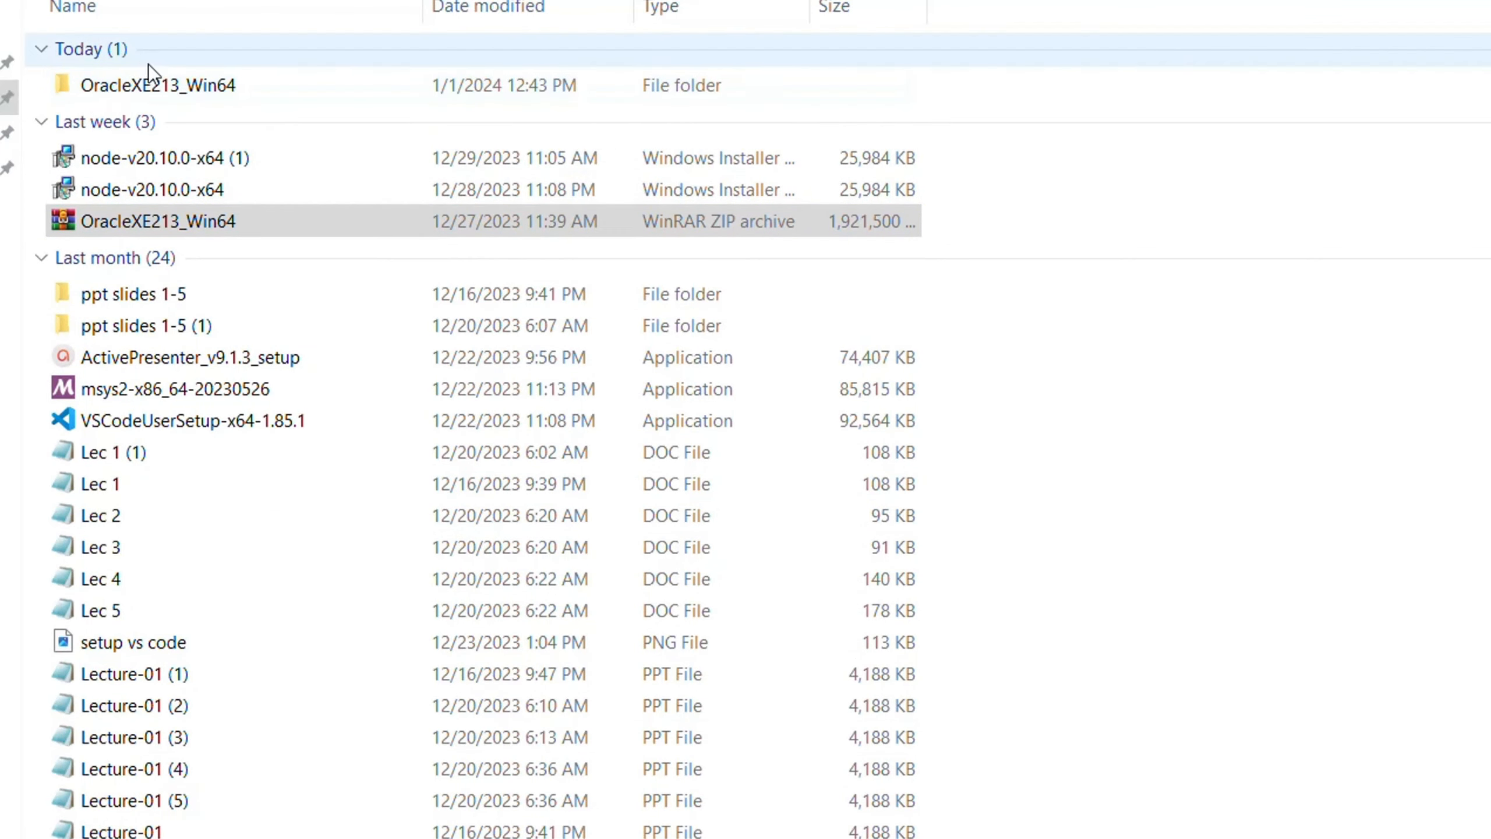
Step: Open the extracted OracleXE213_Win64 folder and launch the setup application
{"action": "left_click", "coordinate": [131, 88]}
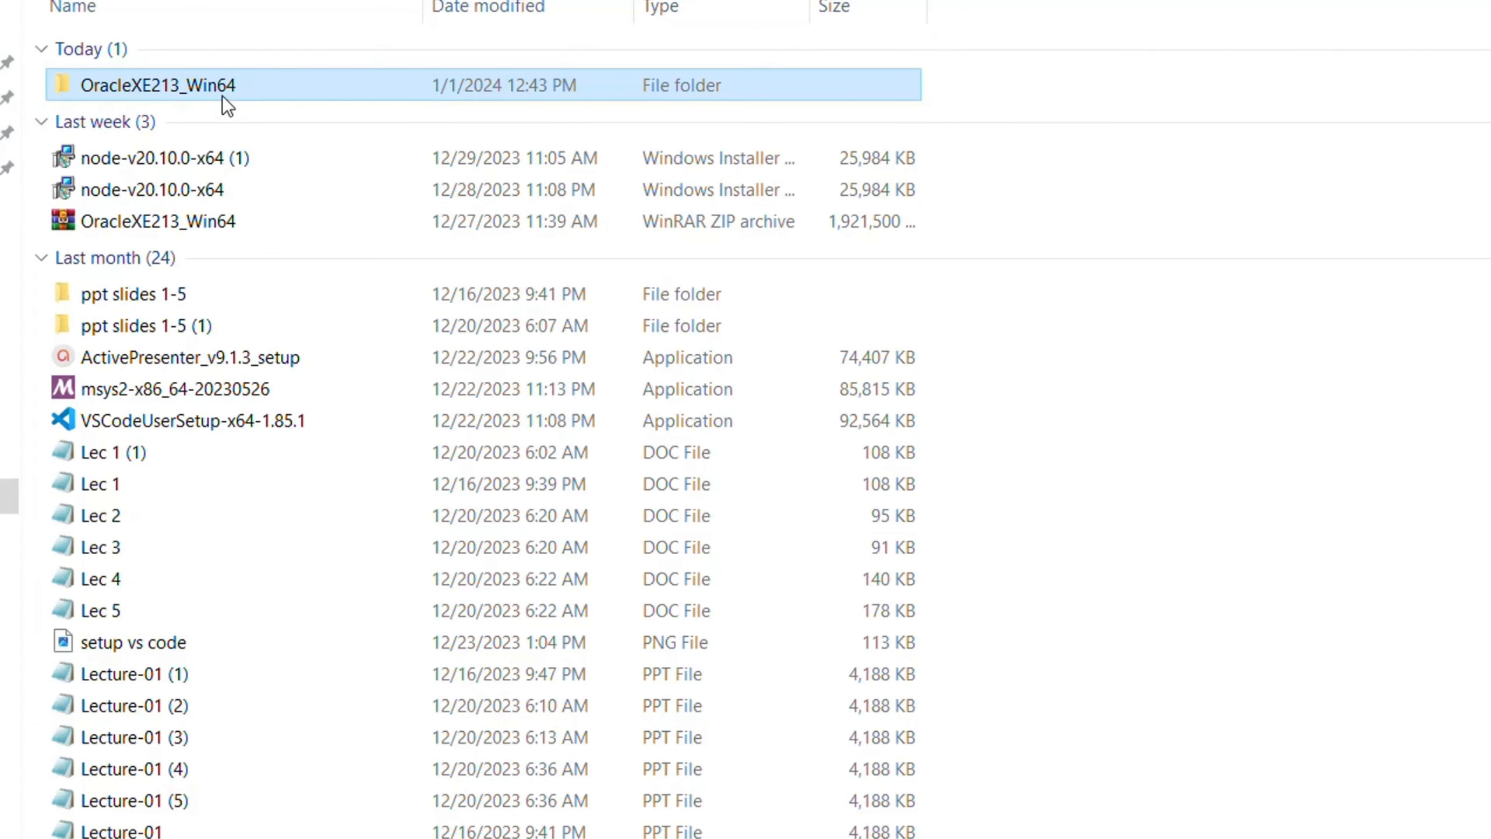
{"action": "double_click", "coordinate": [150, 88]}
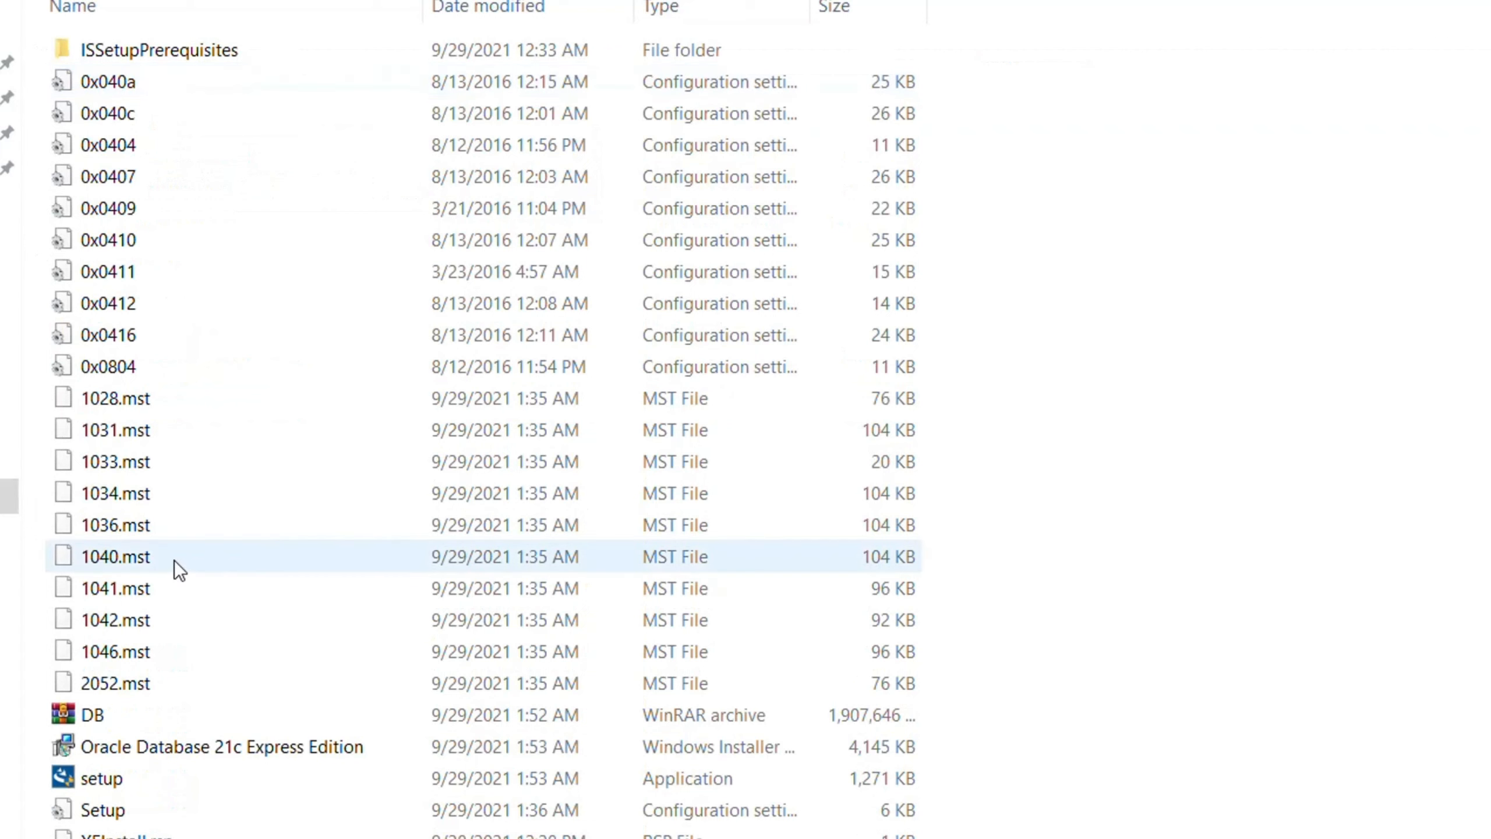
{"action": "left_click", "coordinate": [101, 780]}
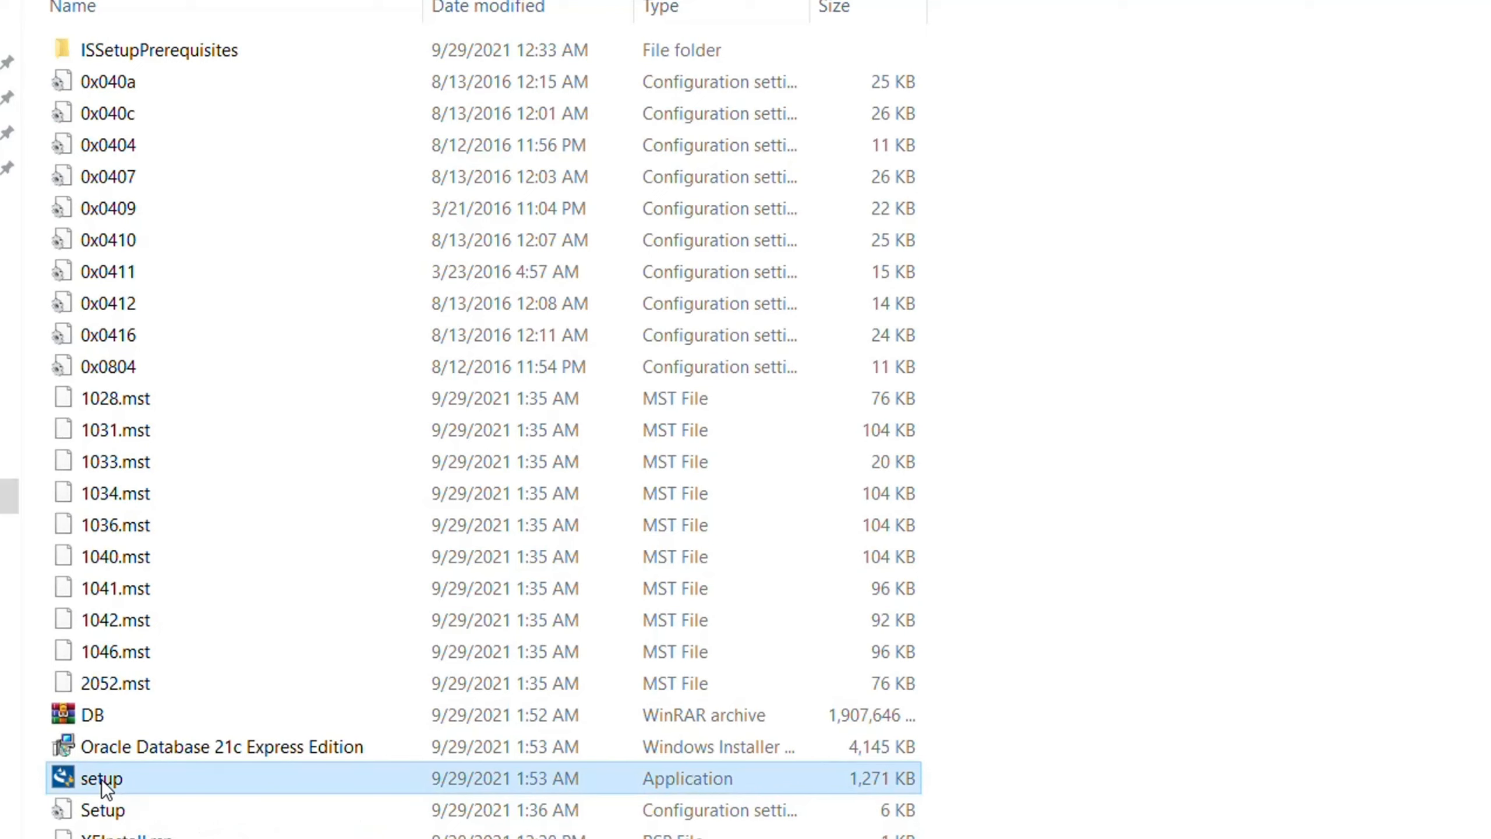
{"action": "double_click", "coordinate": [102, 780]}
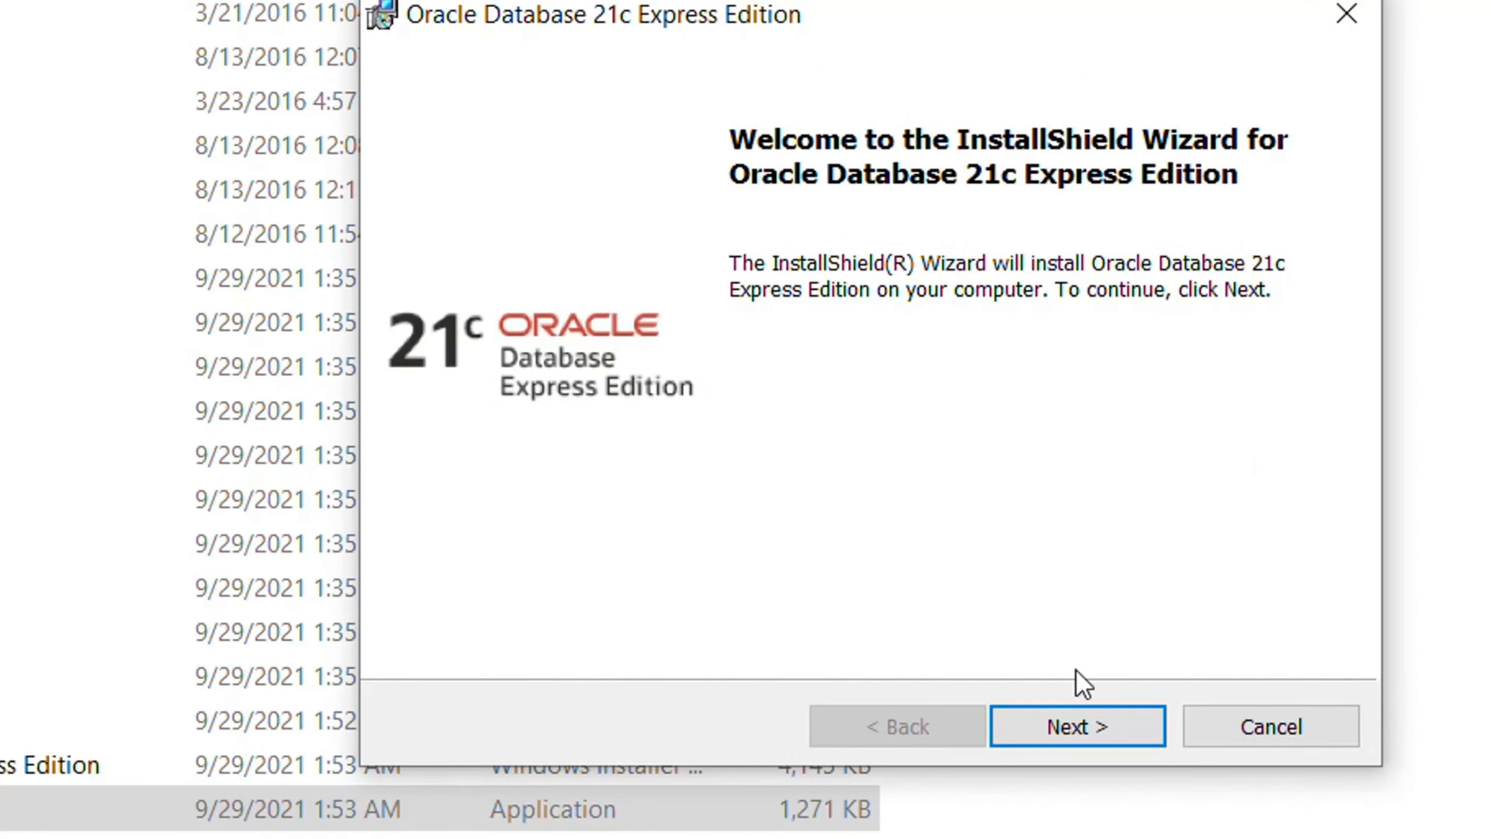
Step: Accept the license agreement in the installation wizard and keep the default destination folder C:\app\LENOVO\product\21c\
{"action": "left_click", "coordinate": [1079, 726]}
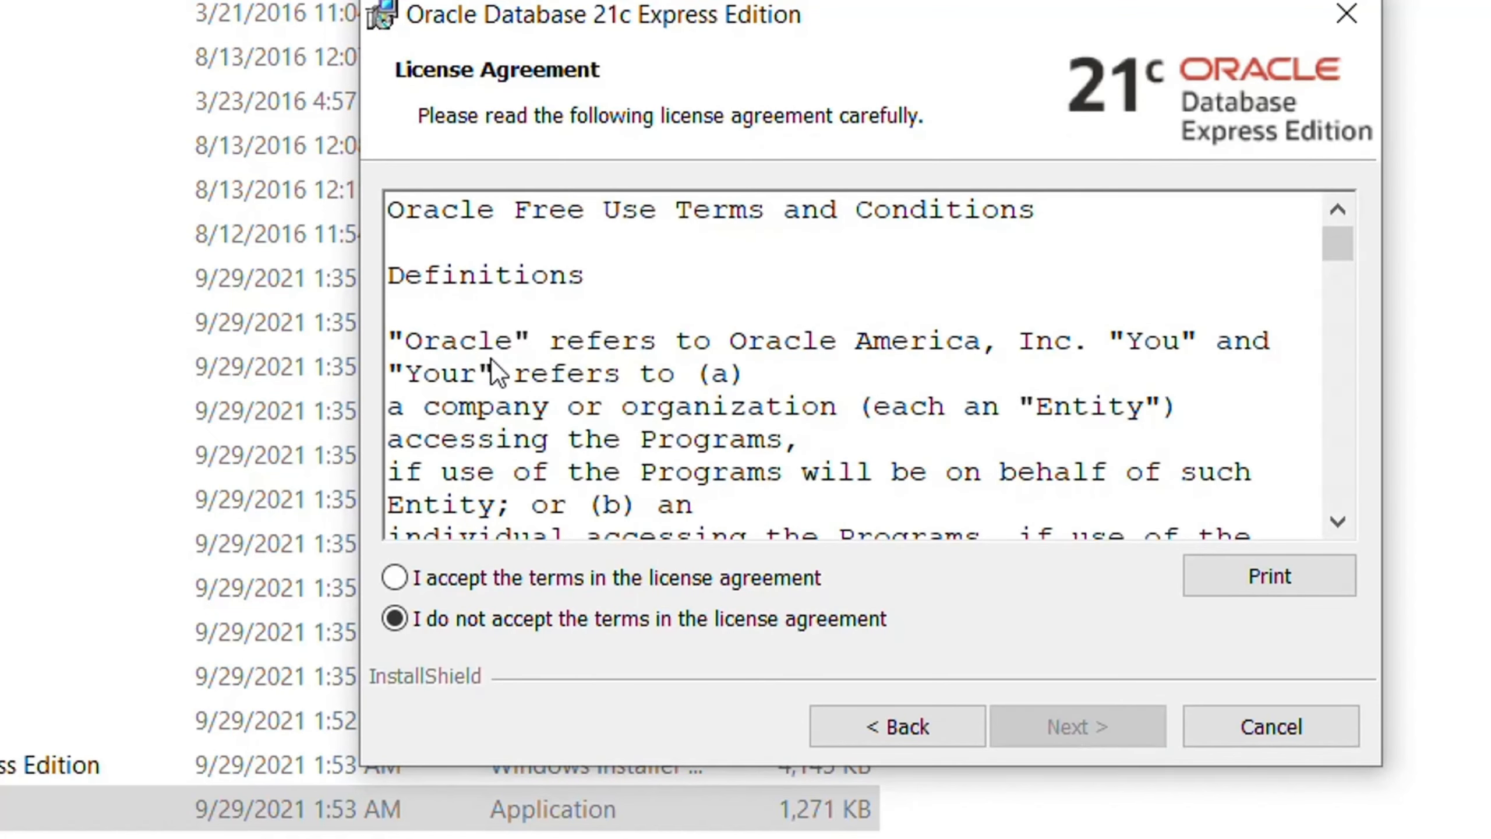
{"action": "left_click", "coordinate": [477, 590]}
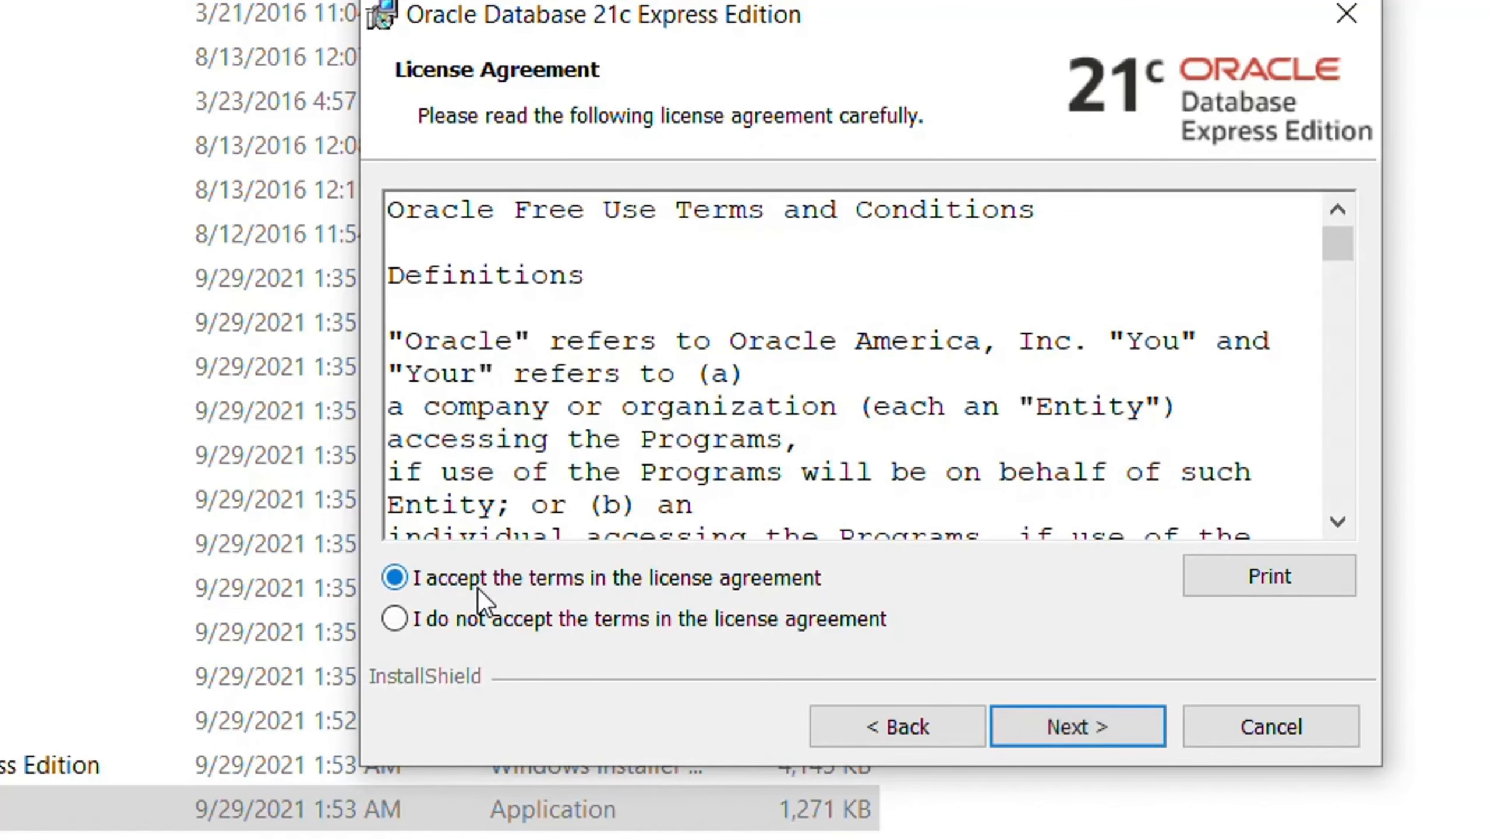
{"action": "left_click", "coordinate": [1130, 724]}
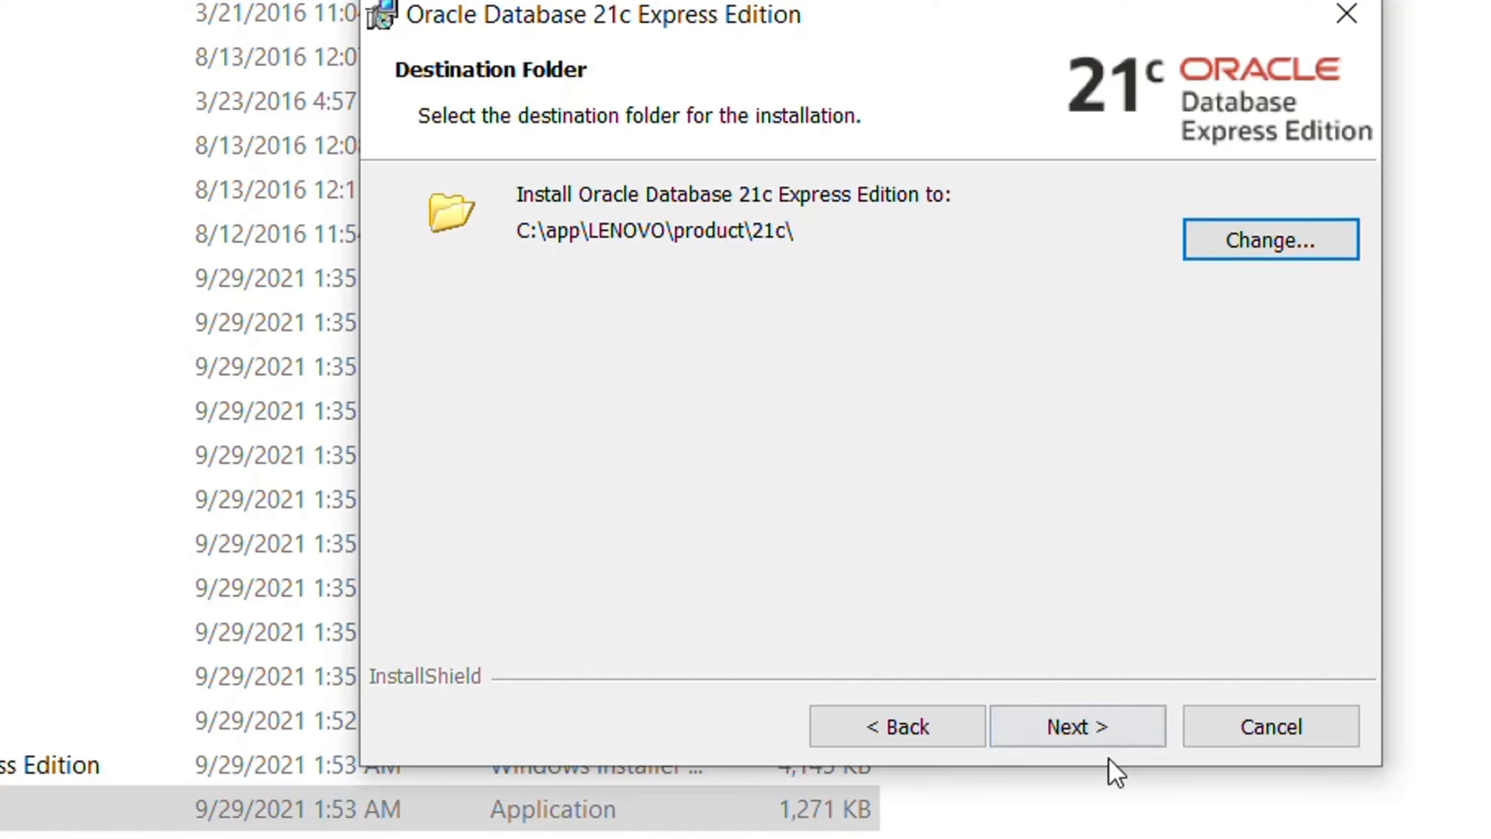
{"action": "left_click", "coordinate": [1109, 725]}
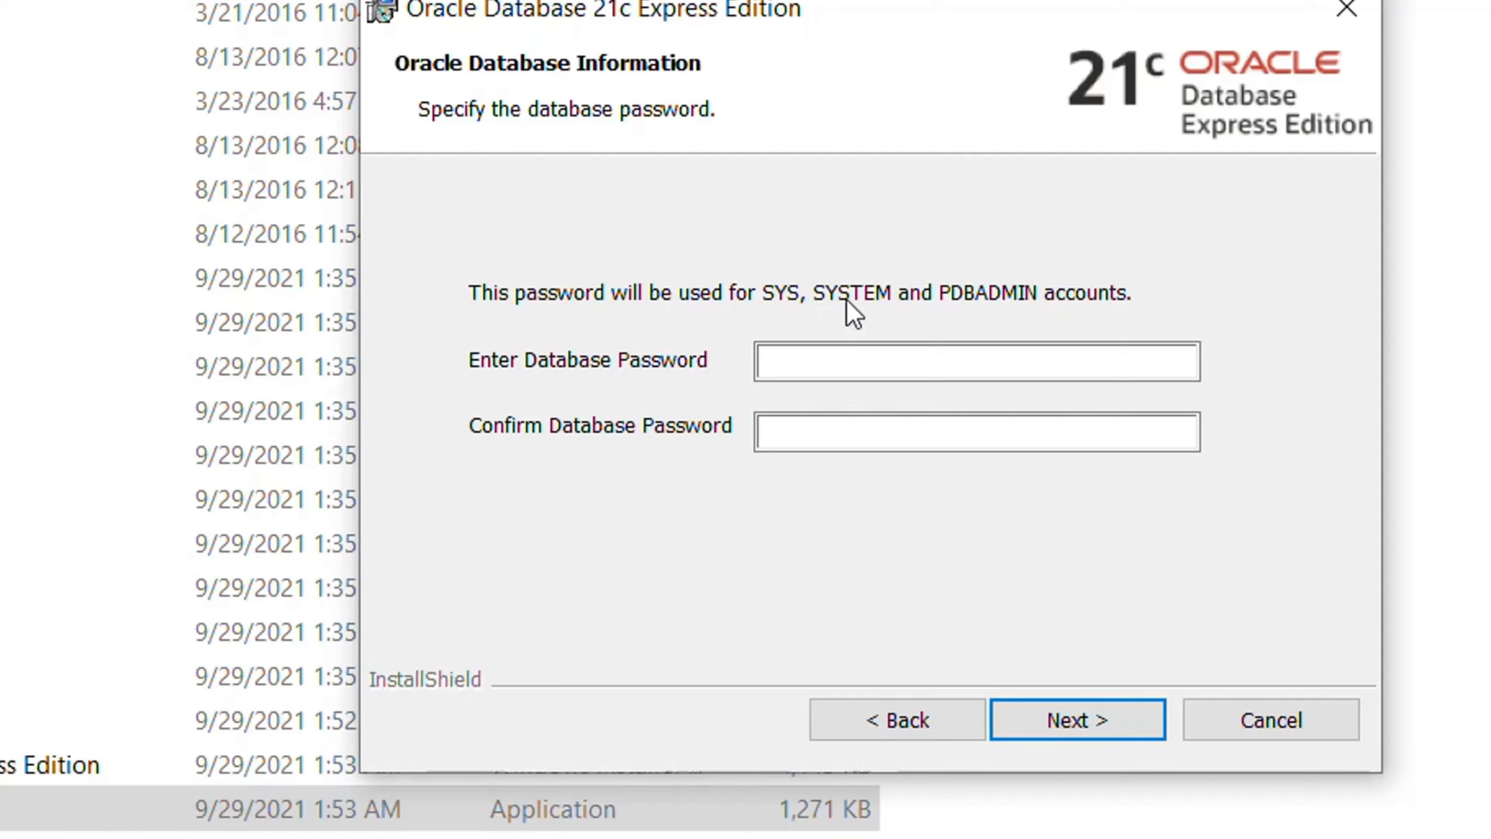
Step: Enter and confirm the database password for the SYS, SYSTEM and PDBADMIN accounts, and continue to the installation summary
{"action": "left_click", "coordinate": [843, 360]}
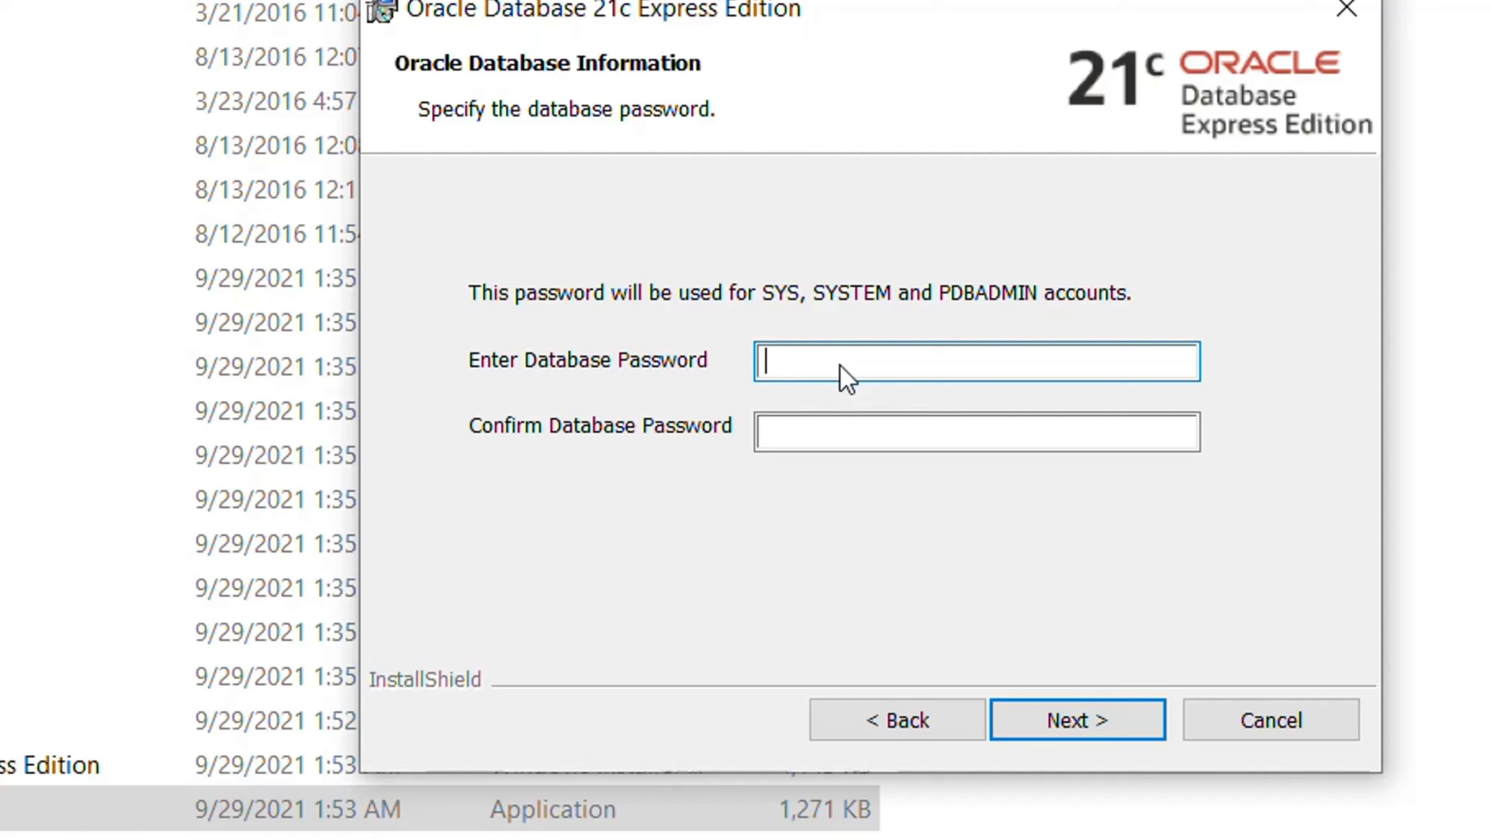
{"action": "type", "text": "•••••"}
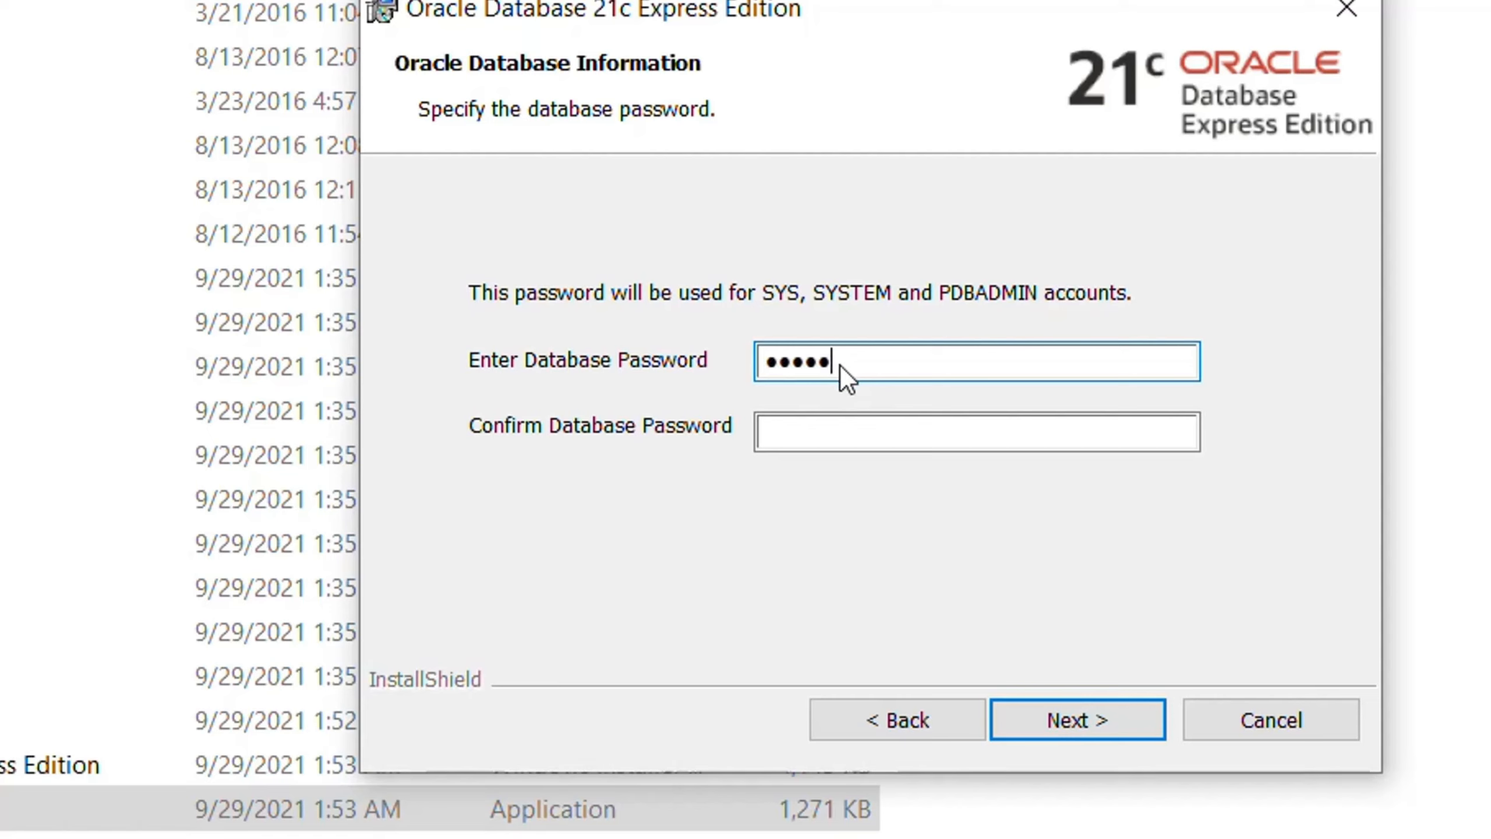
{"action": "left_click", "coordinate": [822, 445]}
{"action": "type", "text": "•"}
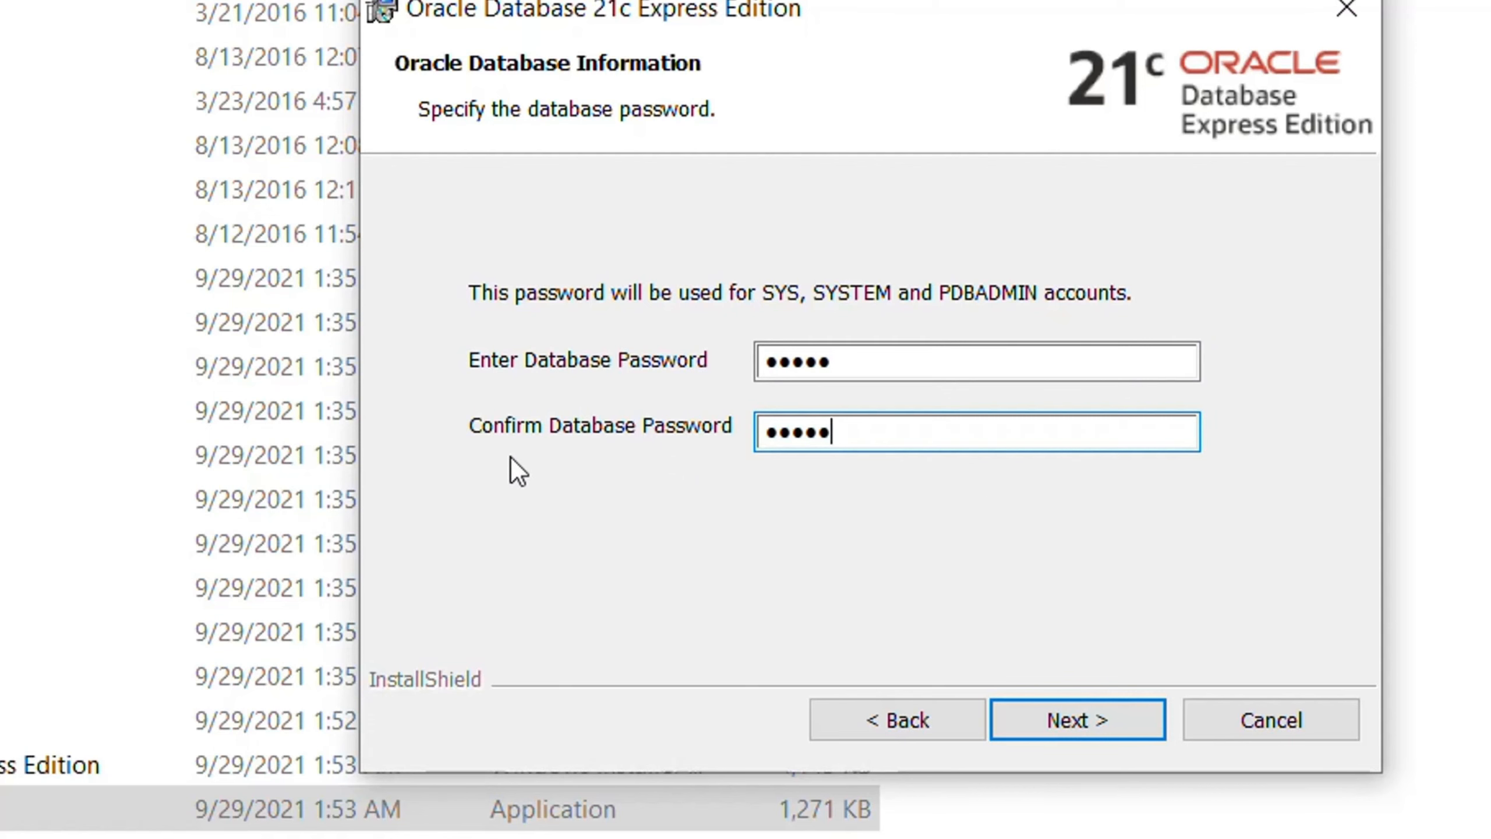
{"action": "left_click", "coordinate": [1056, 729]}
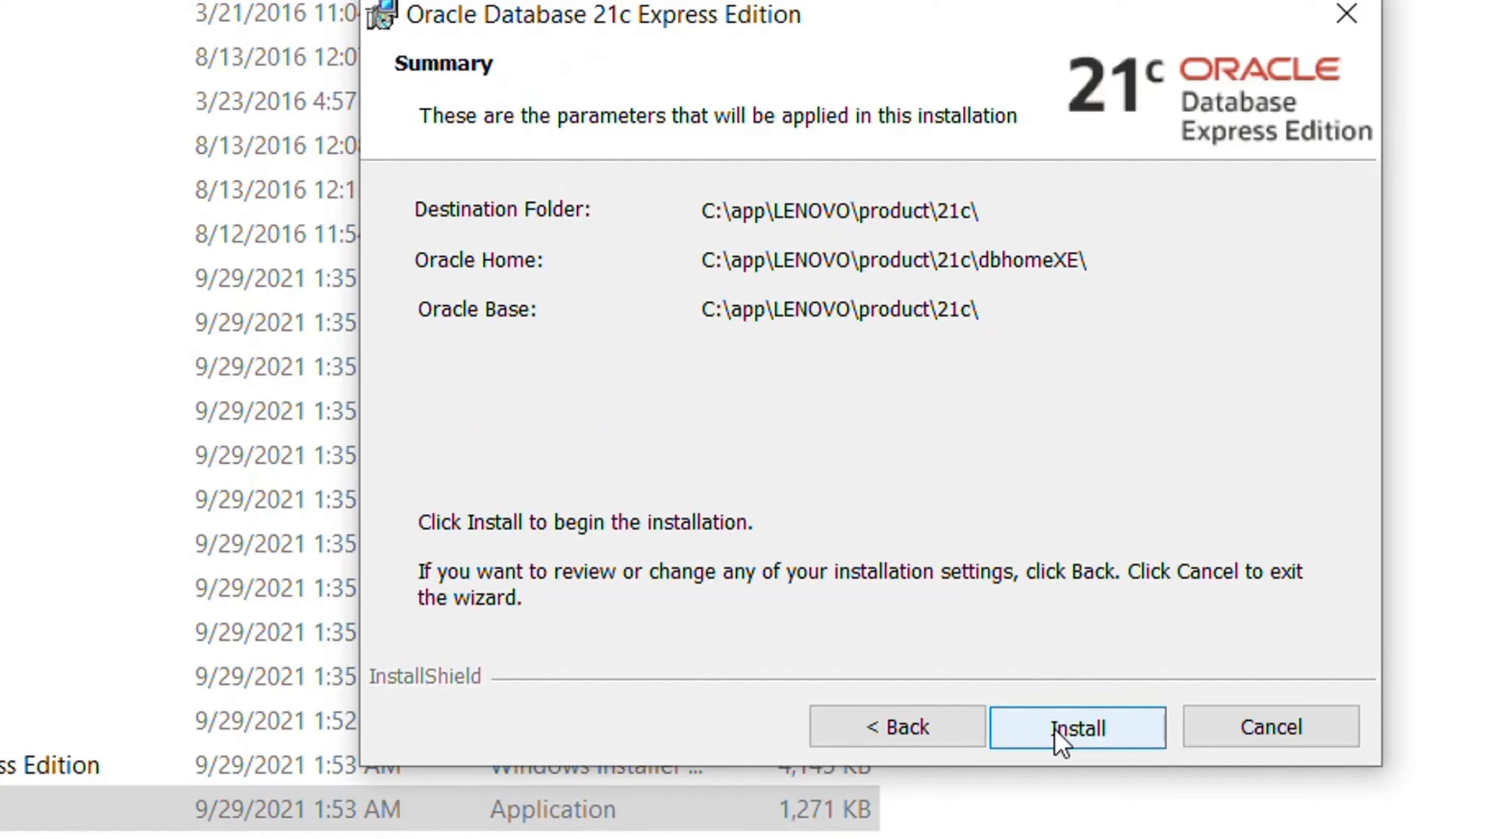
Step: Complete the Oracle Database 21c Express Edition installation and close the file manager and browser windows
{"action": "left_click", "coordinate": [1056, 729]}
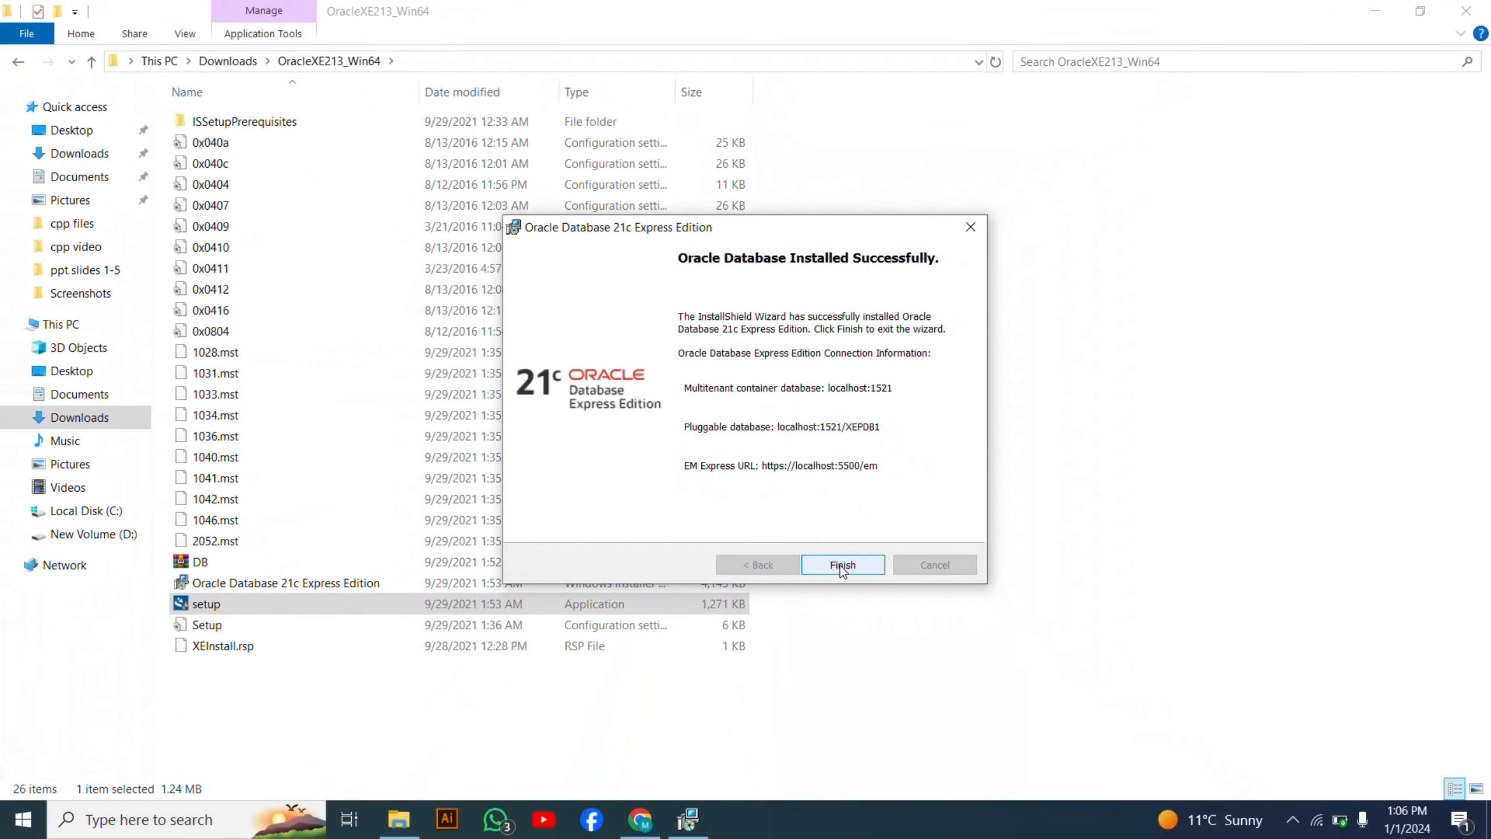
{"action": "left_click", "coordinate": [842, 565]}
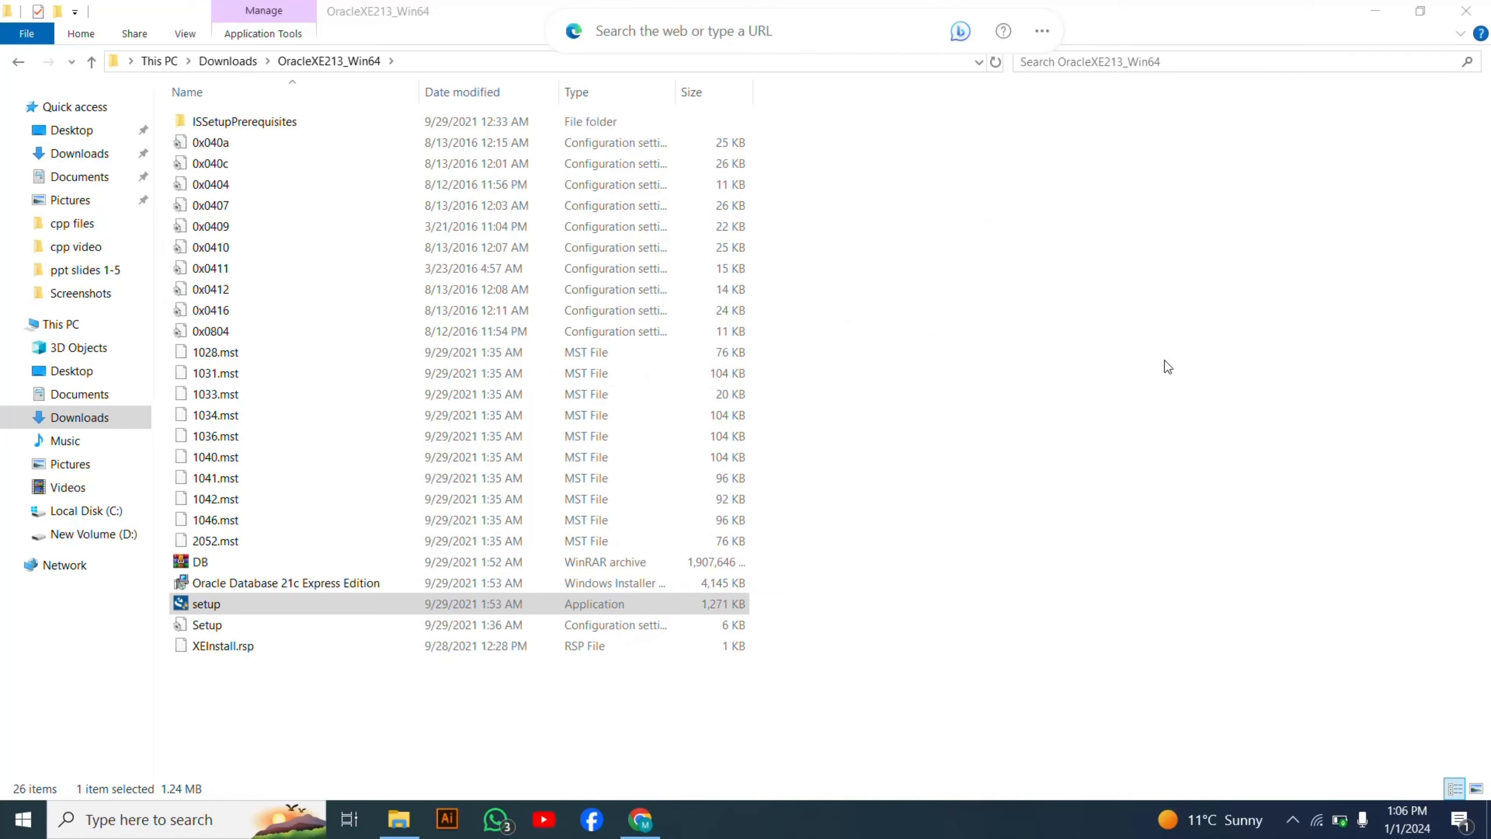
{"action": "left_click", "coordinate": [1462, 13]}
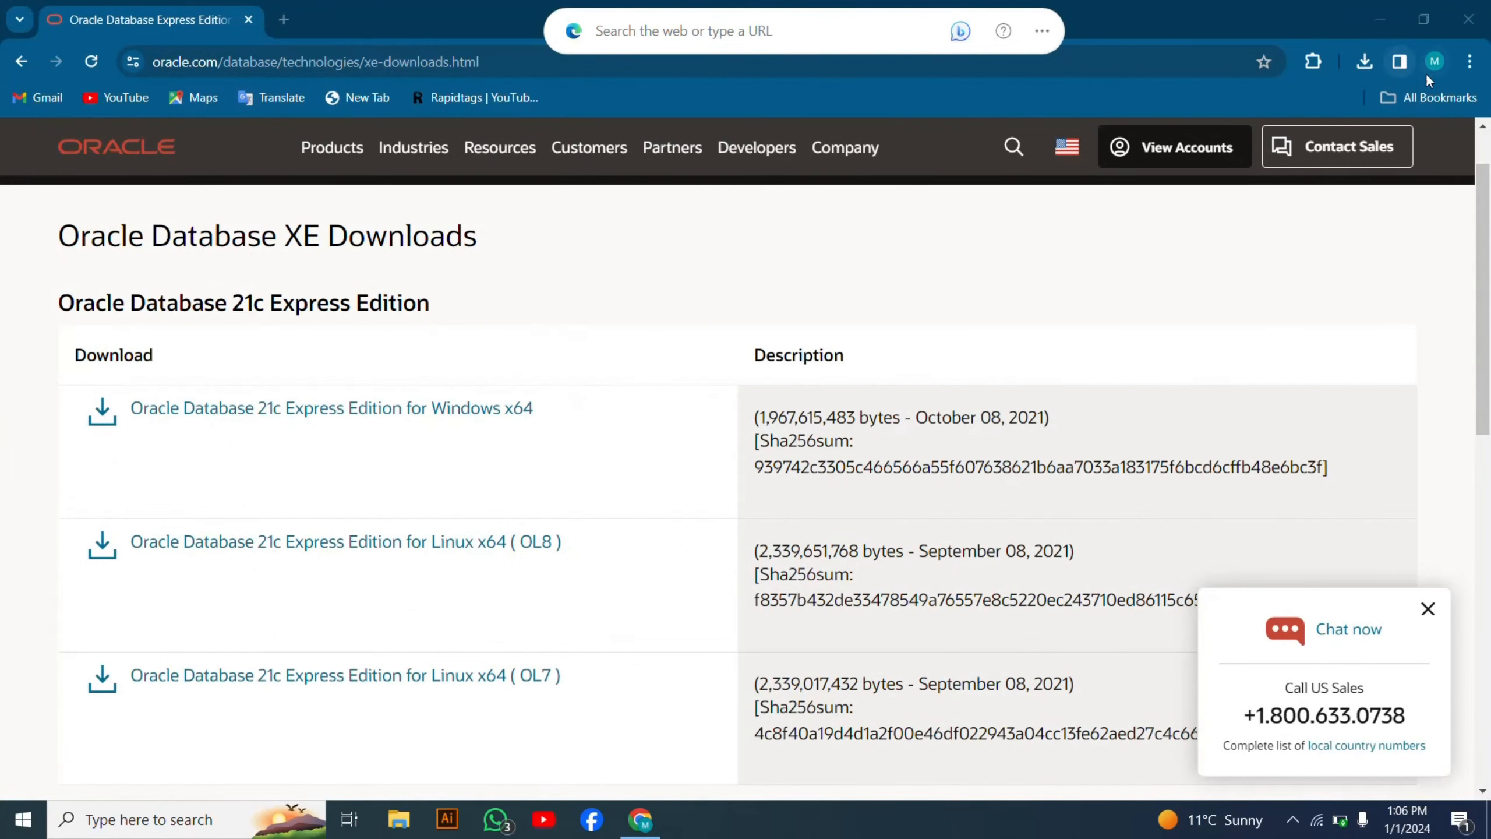
{"action": "left_click", "coordinate": [1470, 14]}
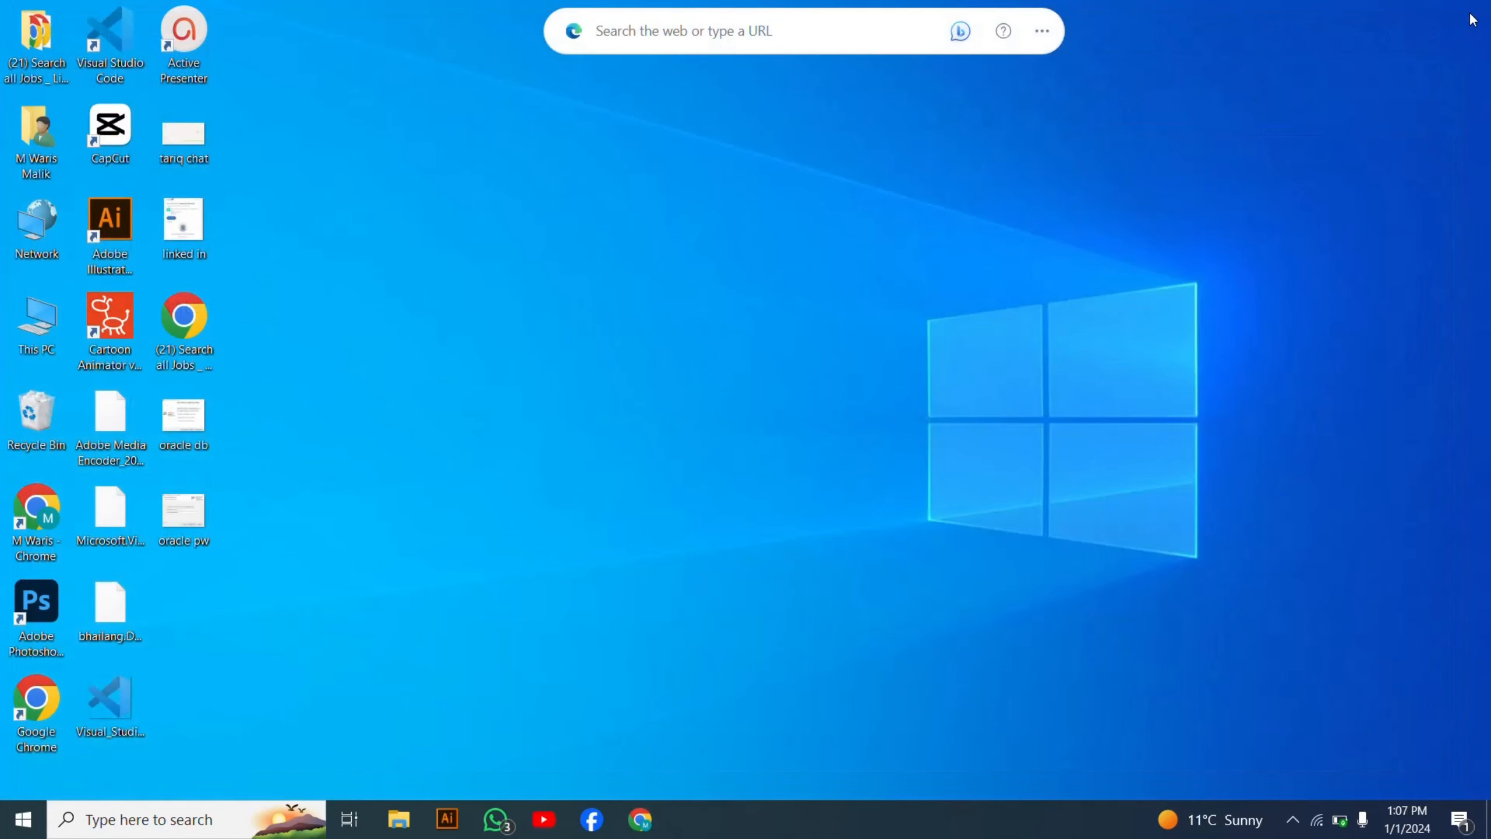
Step: Open SQL Plus and log in with the user name system and the database password
{"action": "left_click", "coordinate": [165, 822]}
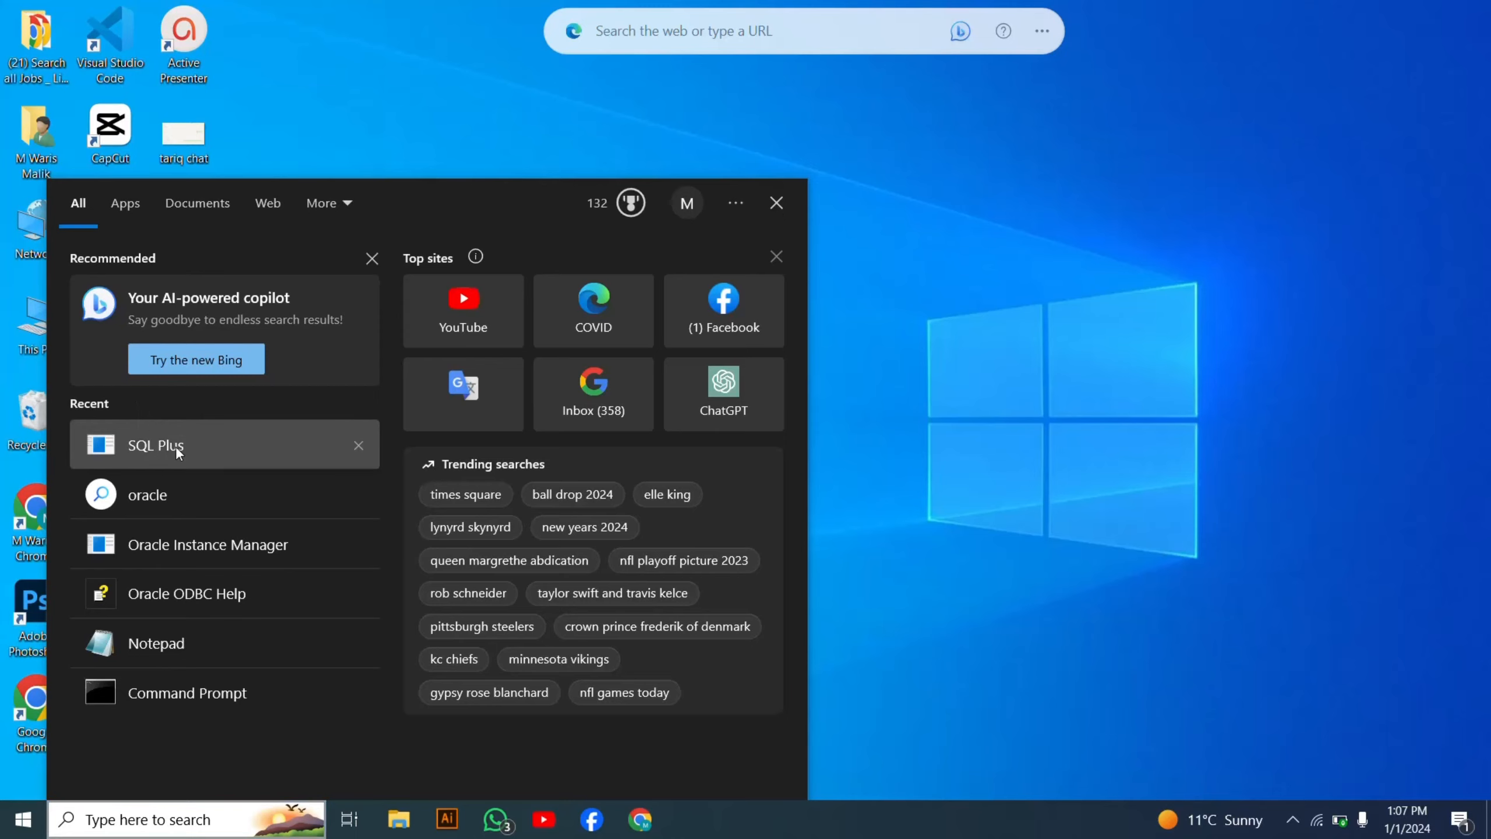
{"action": "left_click", "coordinate": [175, 445]}
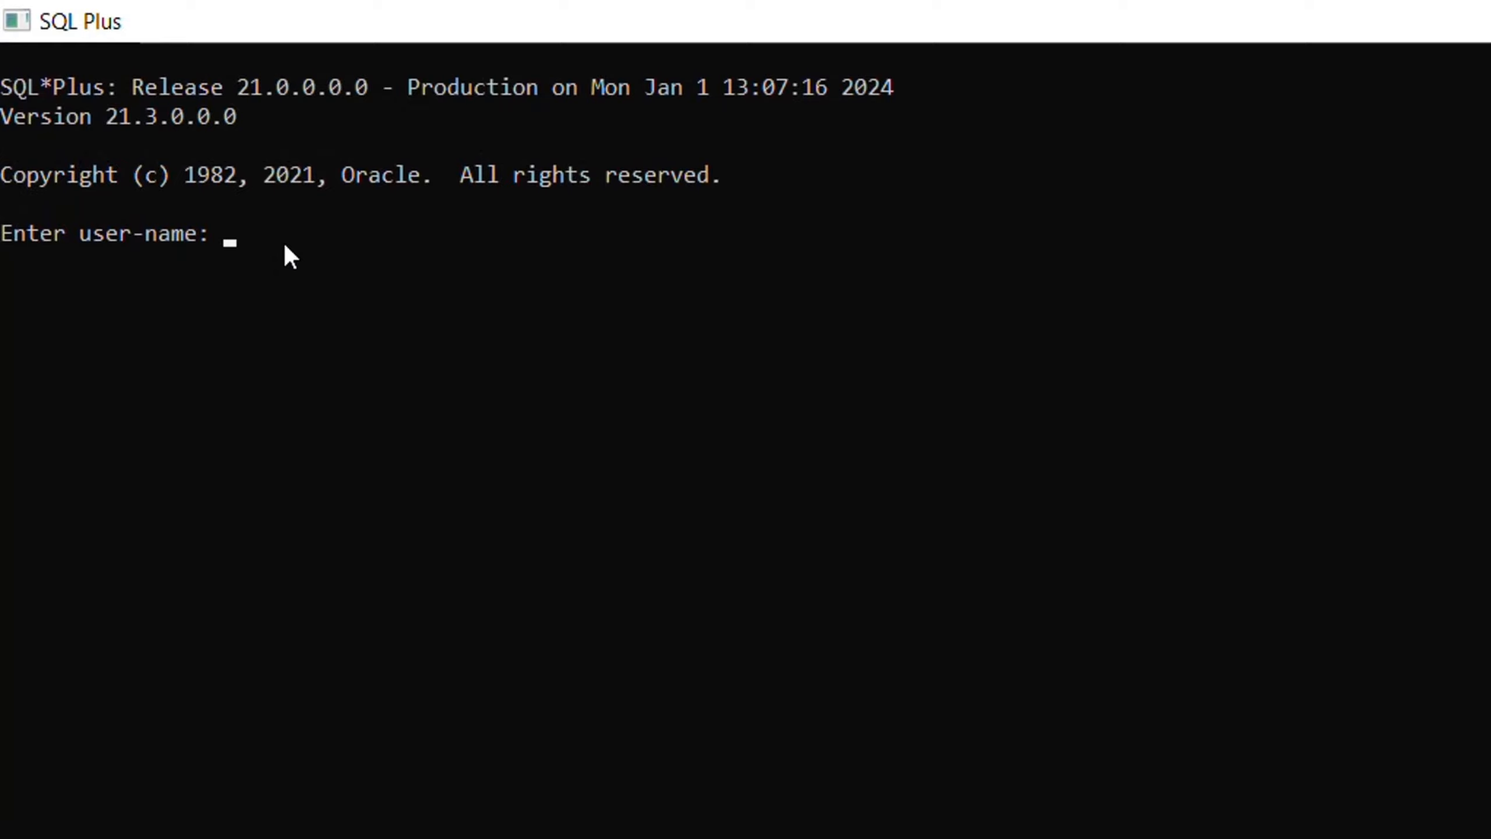
{"action": "type", "text": "system"}
{"action": "key", "text": "Return"}
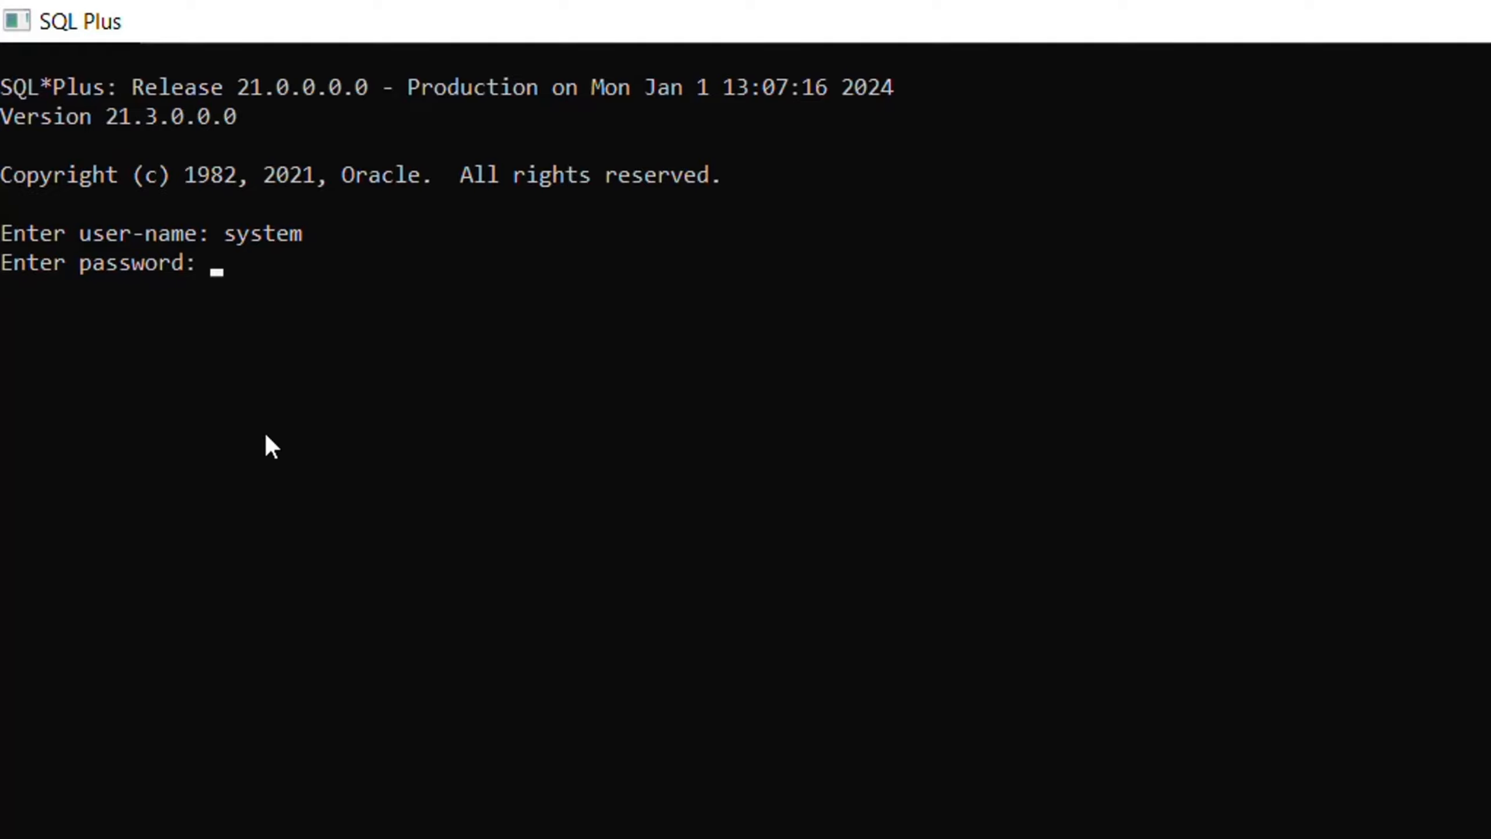
{"action": "key", "text": "Return"}
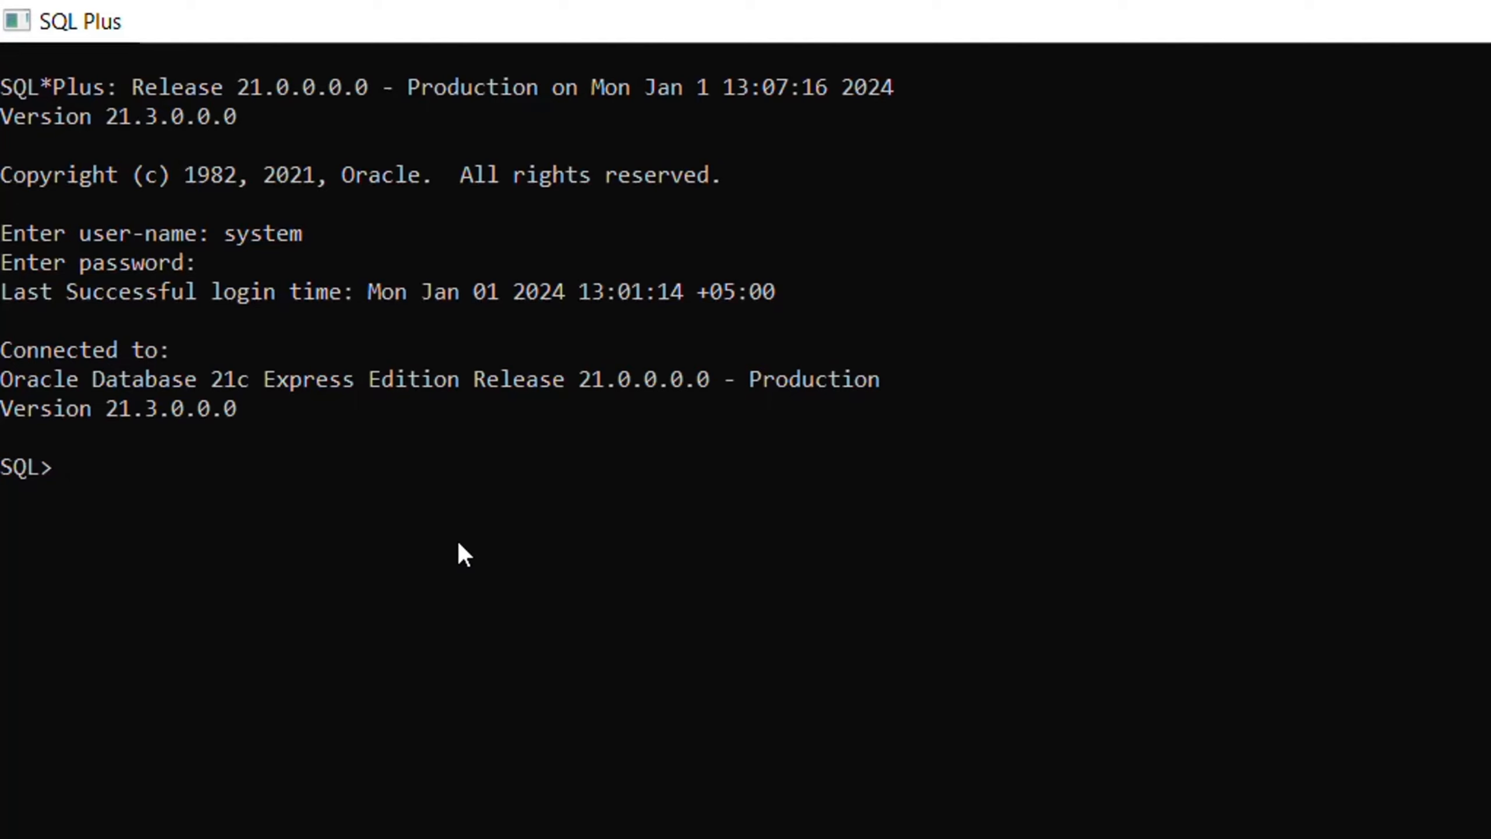
Step: Begin a create table statement for a table named student with the column sId number(5)
{"action": "type", "text": "create table "}
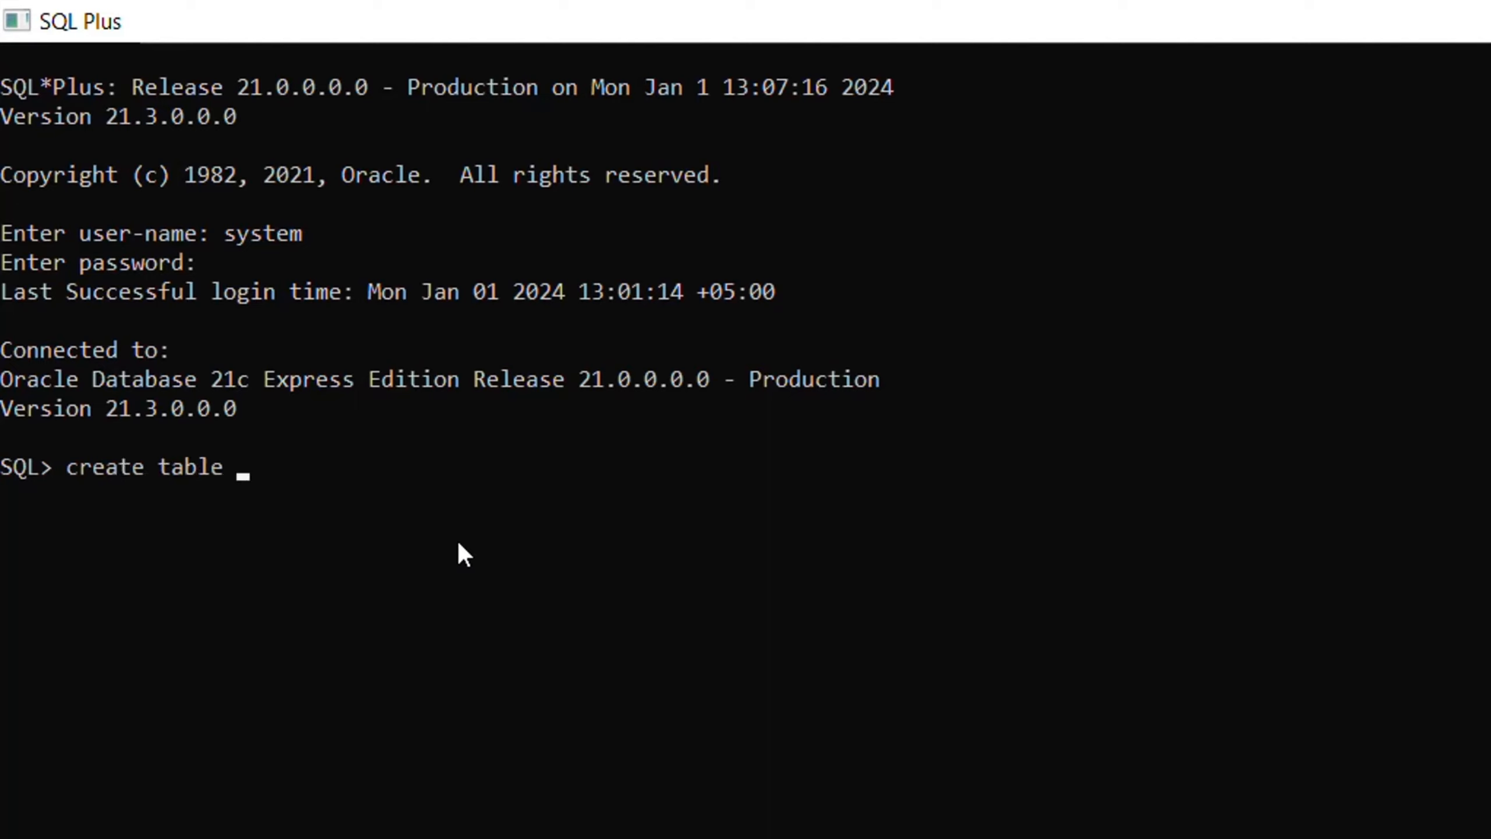
{"action": "type", "text": "student"}
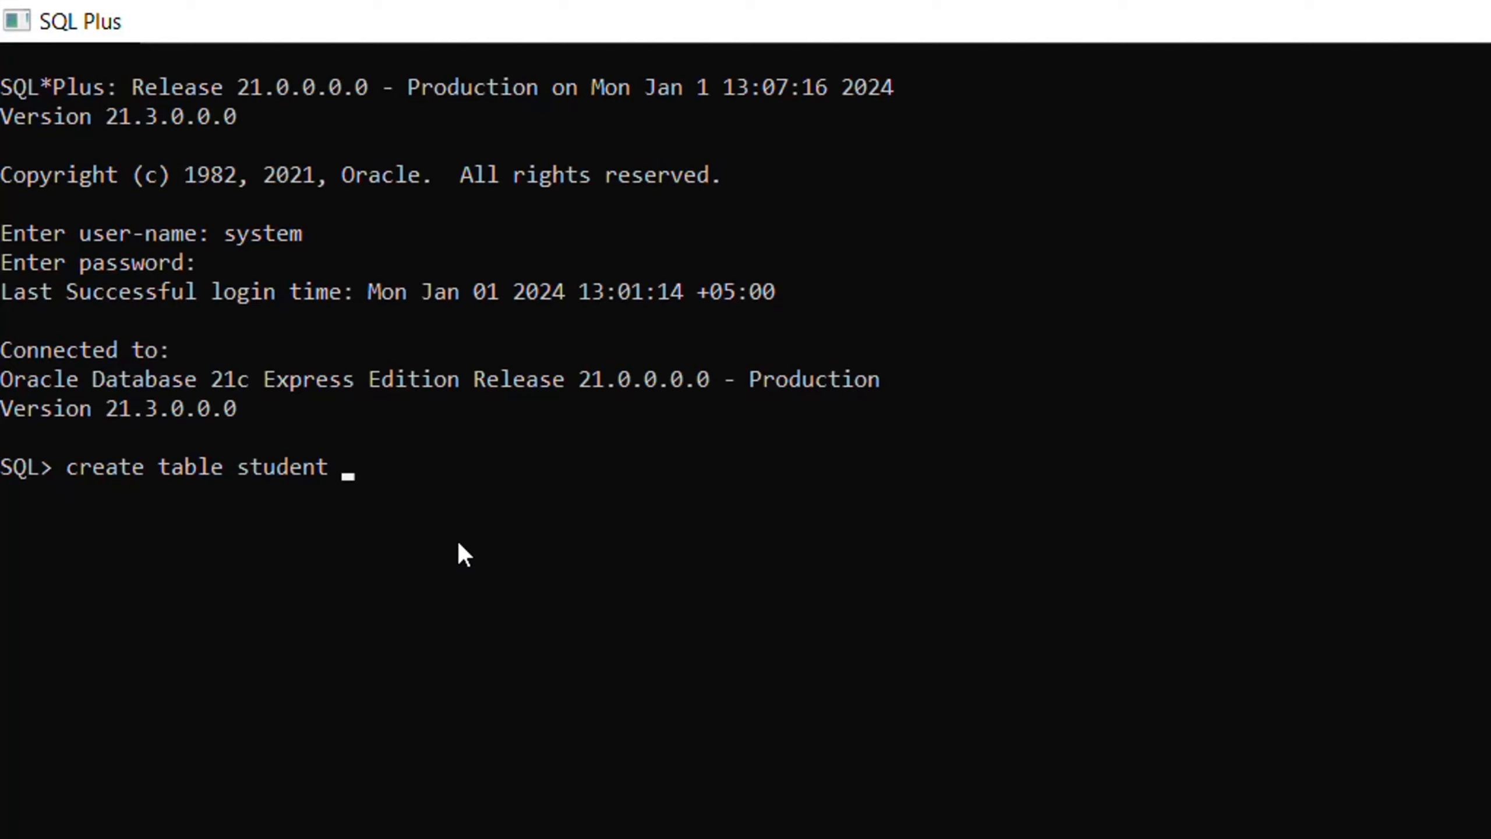
{"action": "type", "text": "(sId number"}
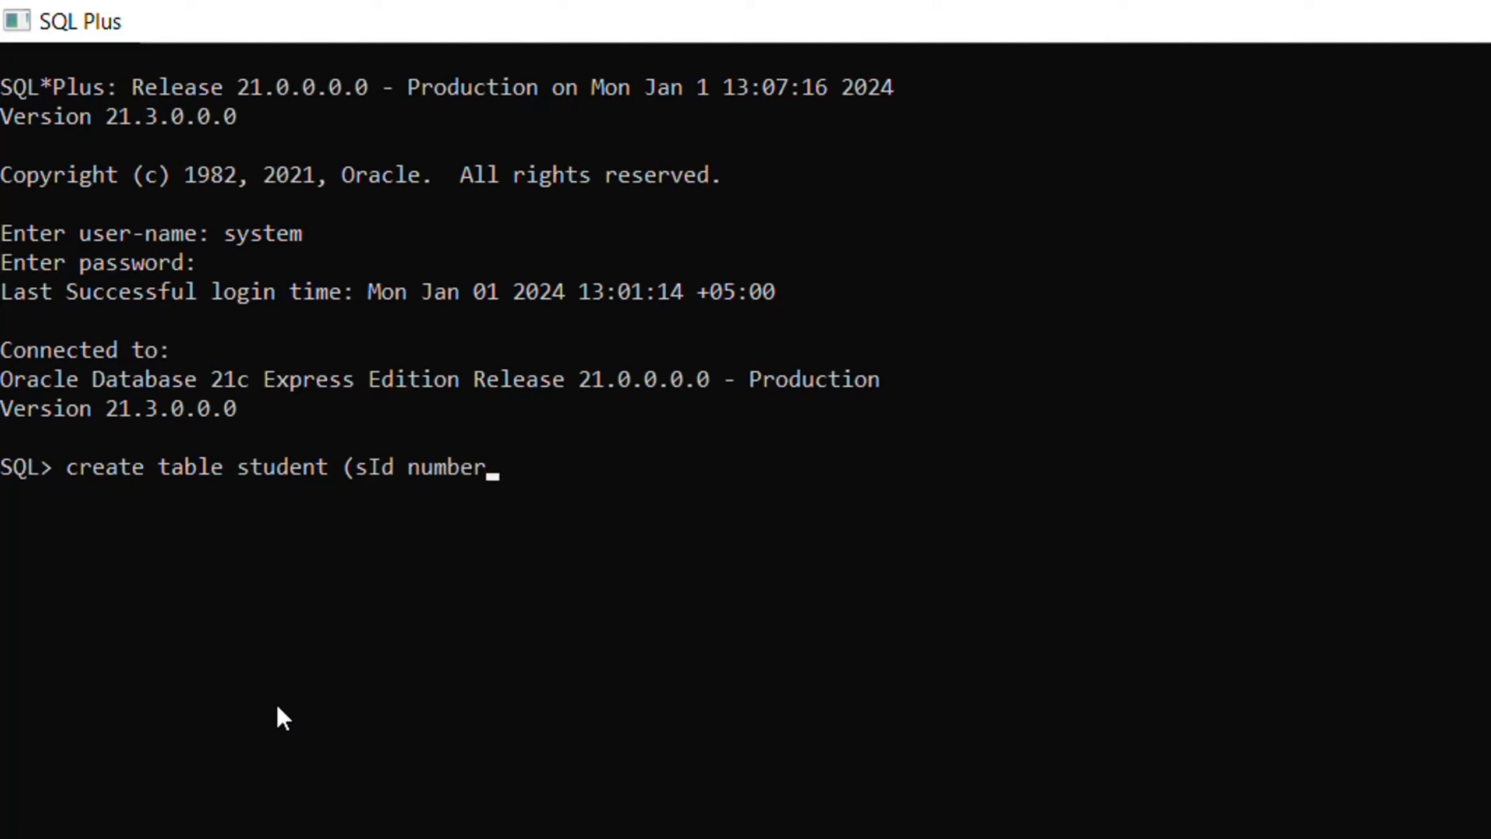
{"action": "type", "text": "(5),"}
Step: Add the column sName varchar(10) to the student table definition, close the create table statement and run it
{"action": "type", "text": "sName"}
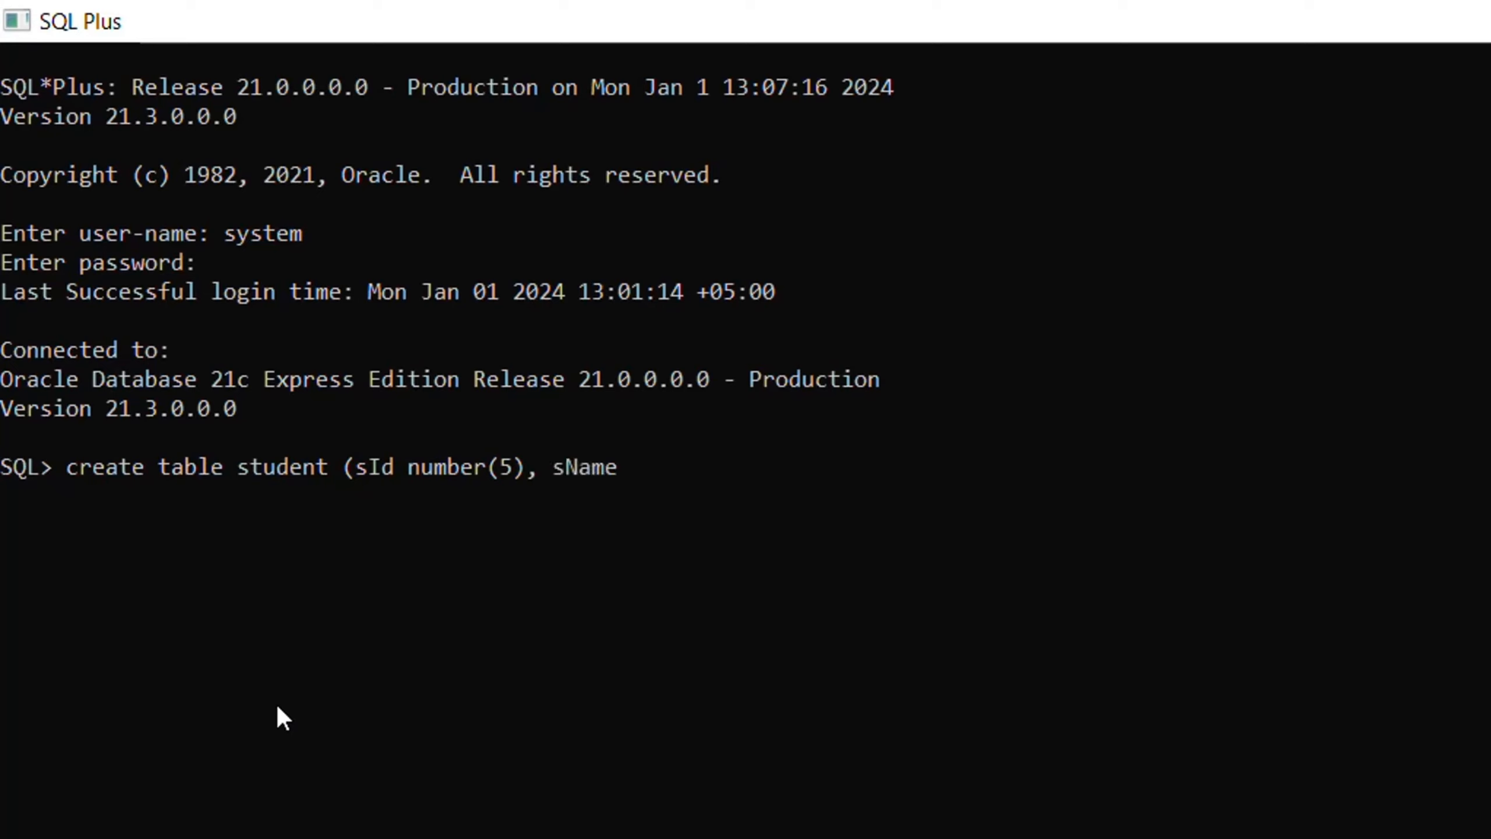
{"action": "type", "text": " char"}
{"action": "key", "text": "BackSpace"}
{"action": "key", "text": "BackSpace"}
{"action": "key", "text": "BackSpace"}
{"action": "key", "text": "BackSpace"}
{"action": "type", "text": "varchar(10"}
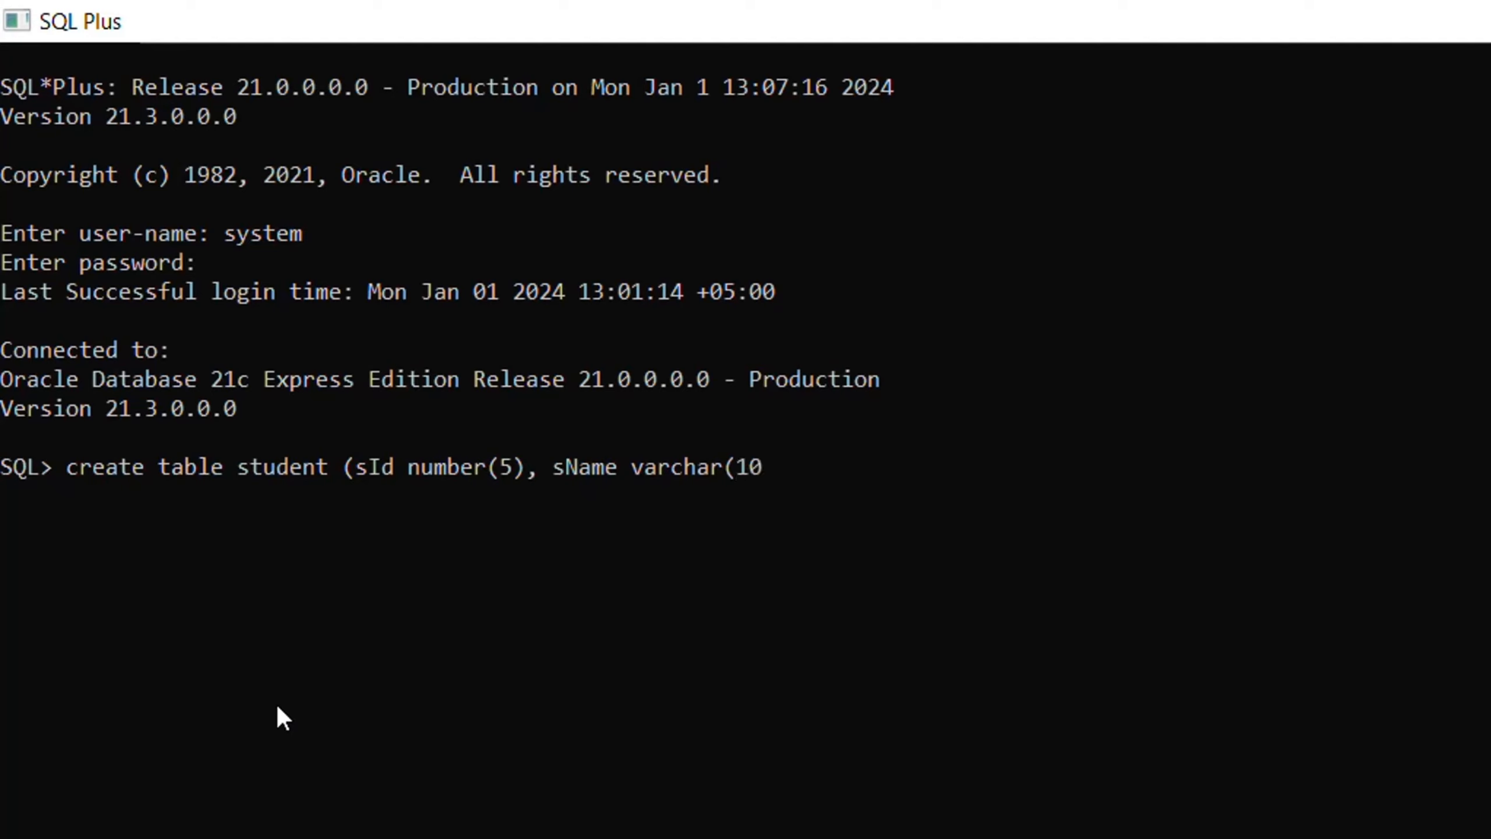
{"action": "type", "text": ")"}
{"action": "type", "text": ")"}
{"action": "type", "text": ";"}
{"action": "key", "text": "Return"}
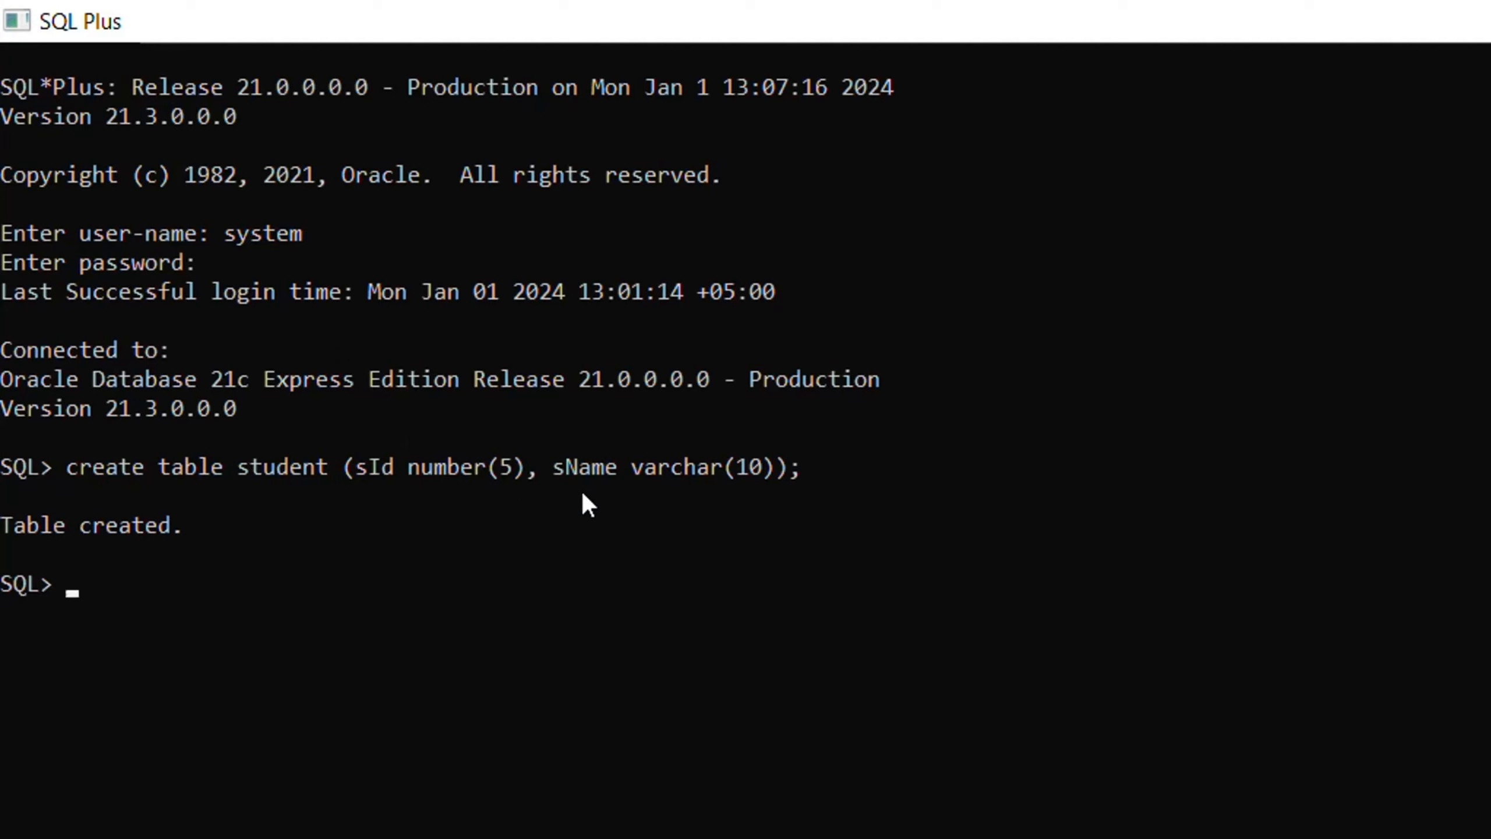
Step: Describe the student table to examine its columns and data types
{"action": "type", "text": "desc"}
{"action": "type", "text": "student;"}
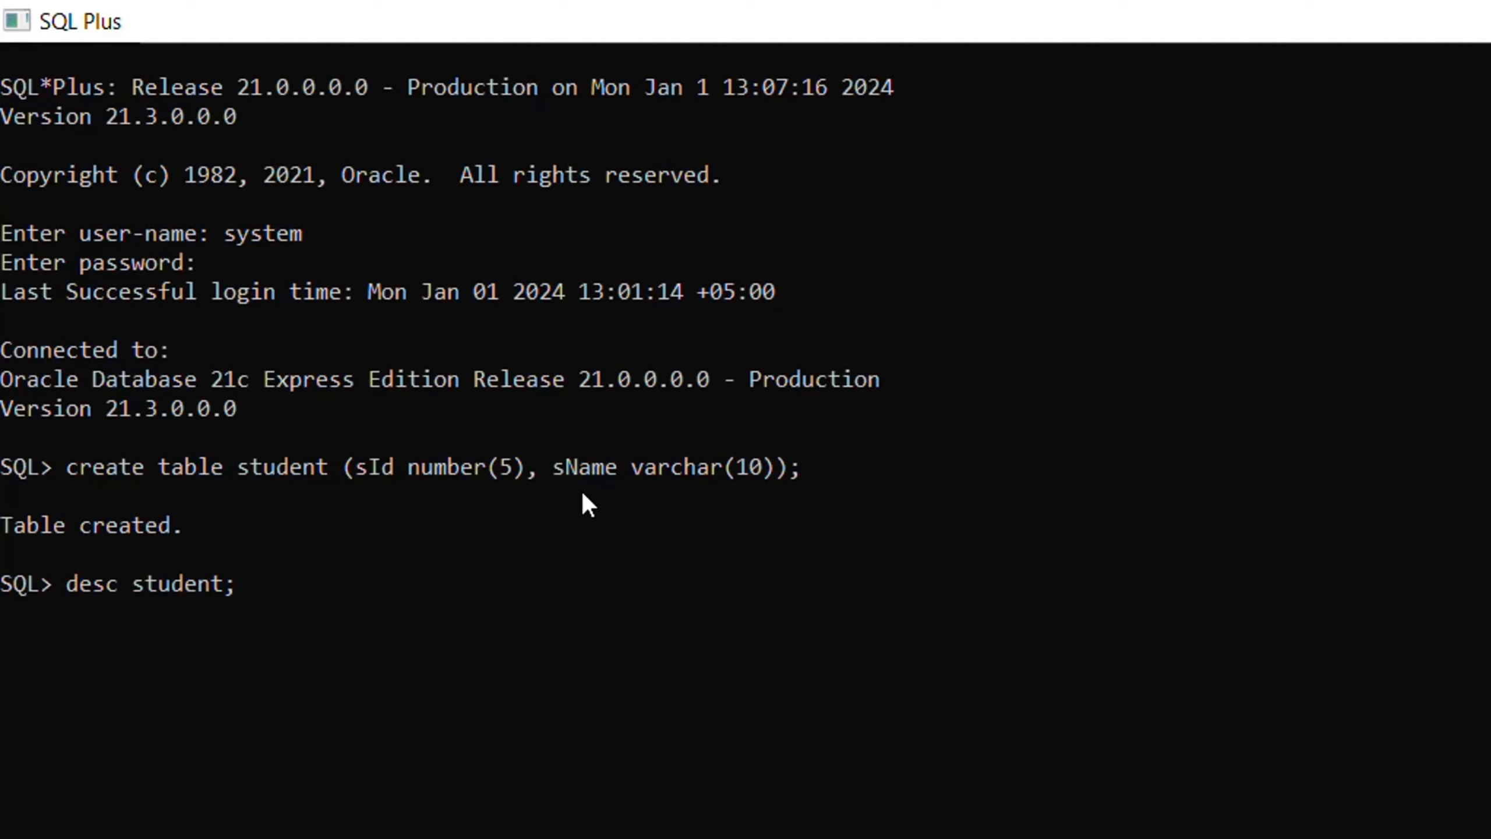
{"action": "key", "text": "Return"}
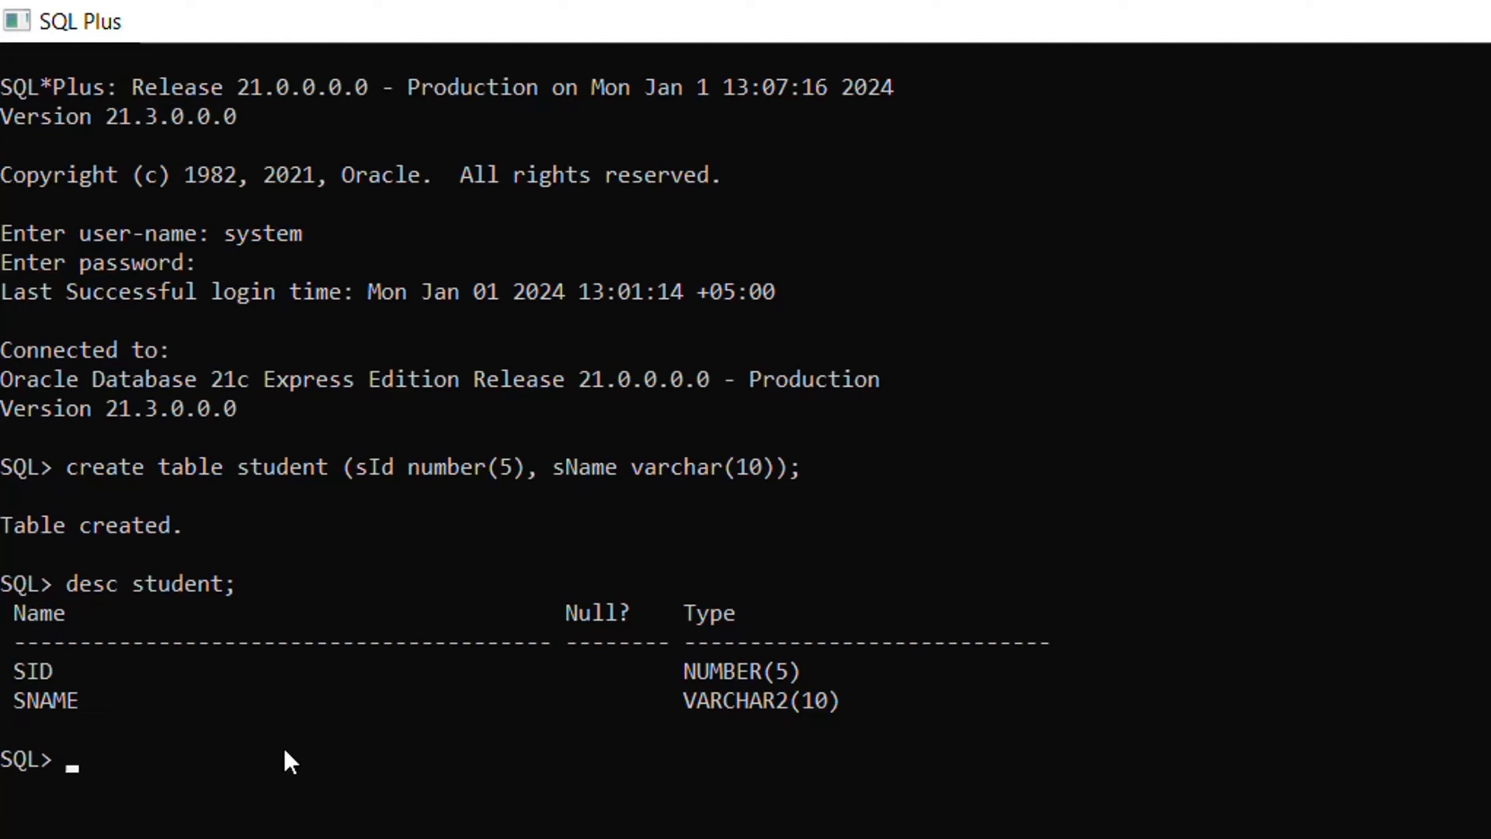
Step: Begin an insert statement for the student table with 123 as the first value
{"action": "type", "text": "insert"}
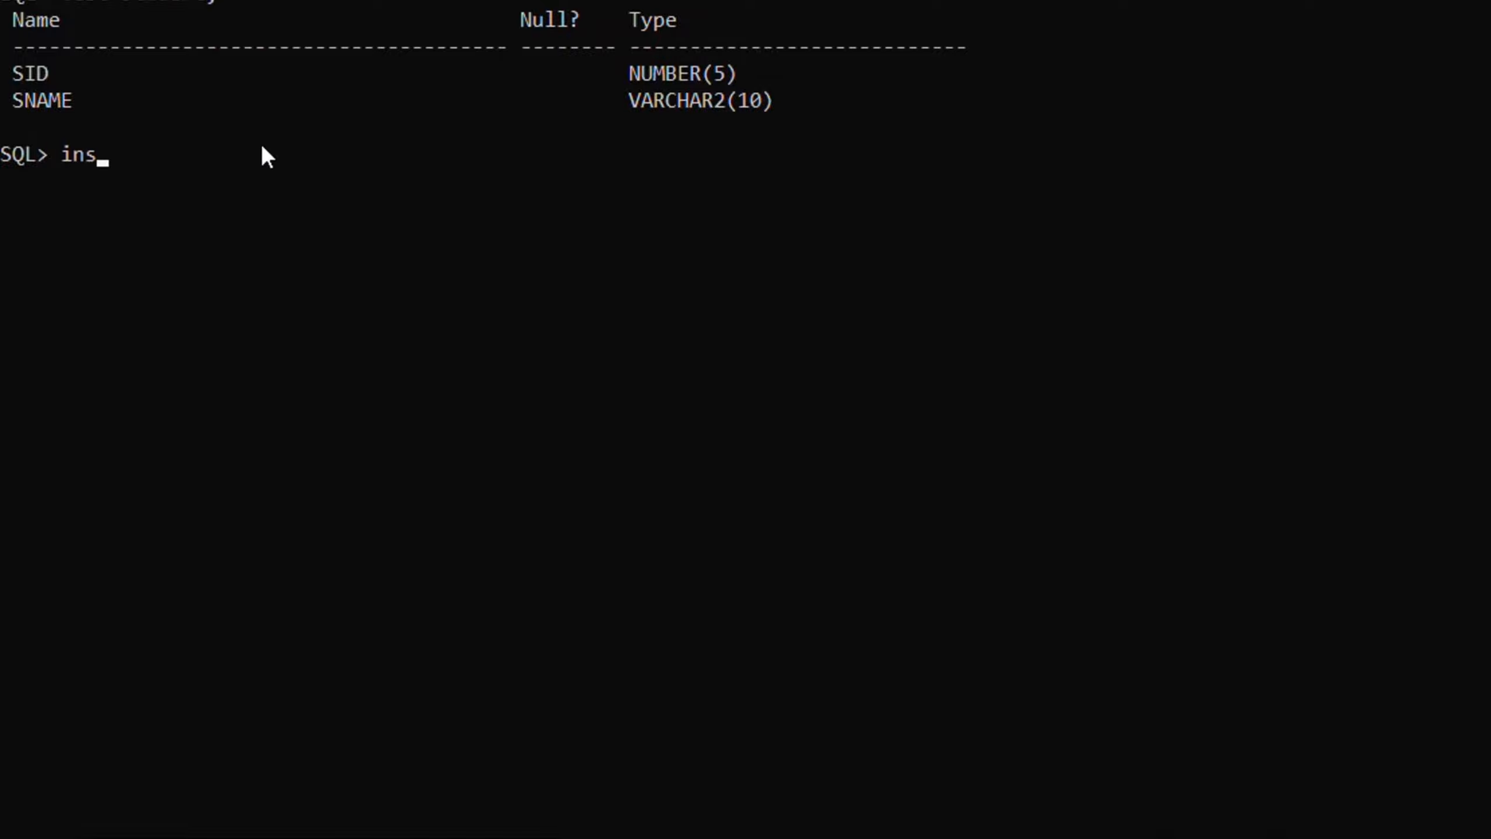
{"action": "type", "text": " into"}
{"action": "type", "text": "student"}
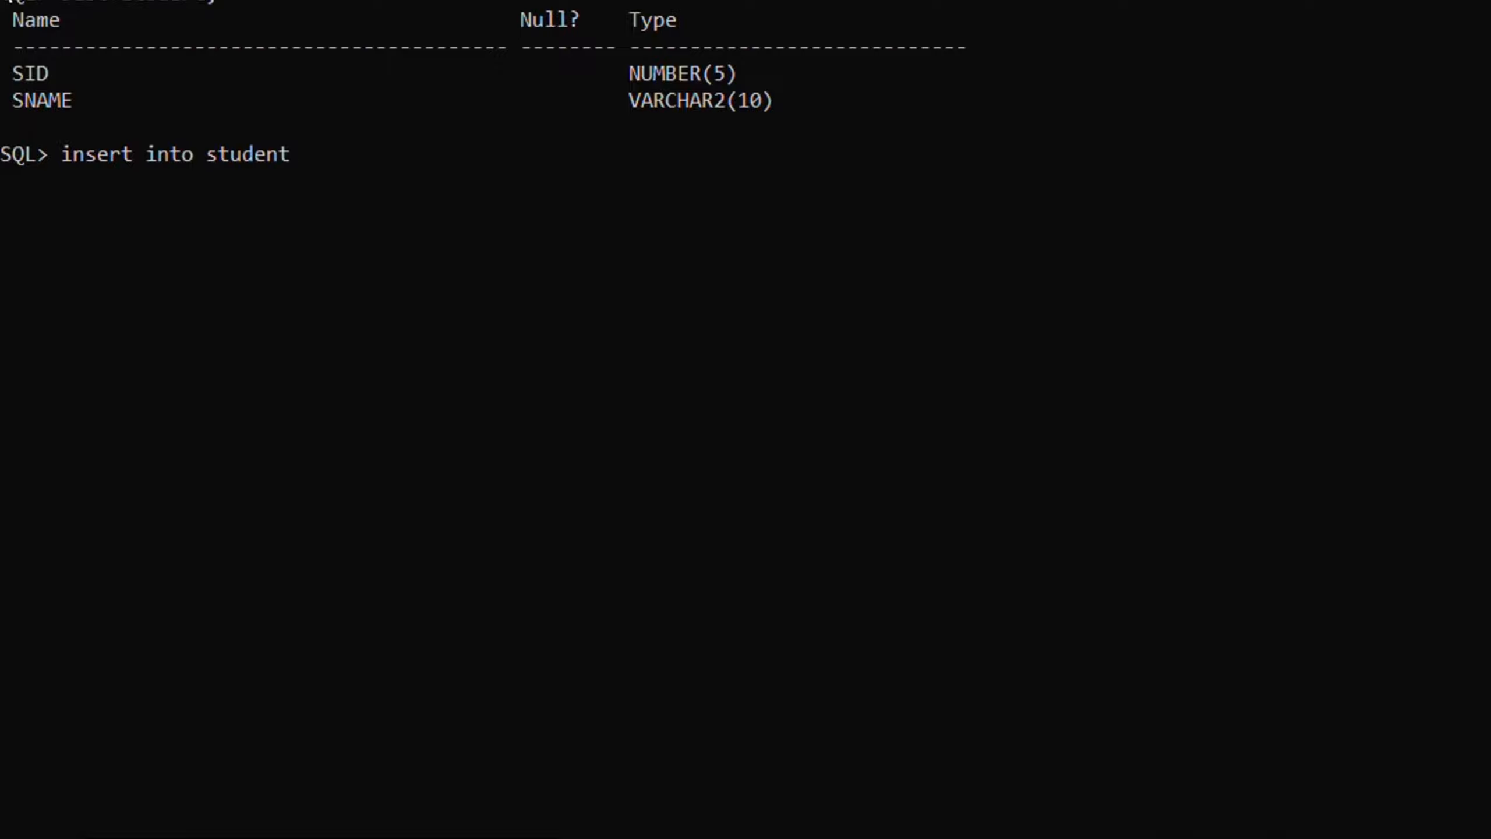
{"action": "type", "text": " values("}
{"action": "type", "text": "123,"}
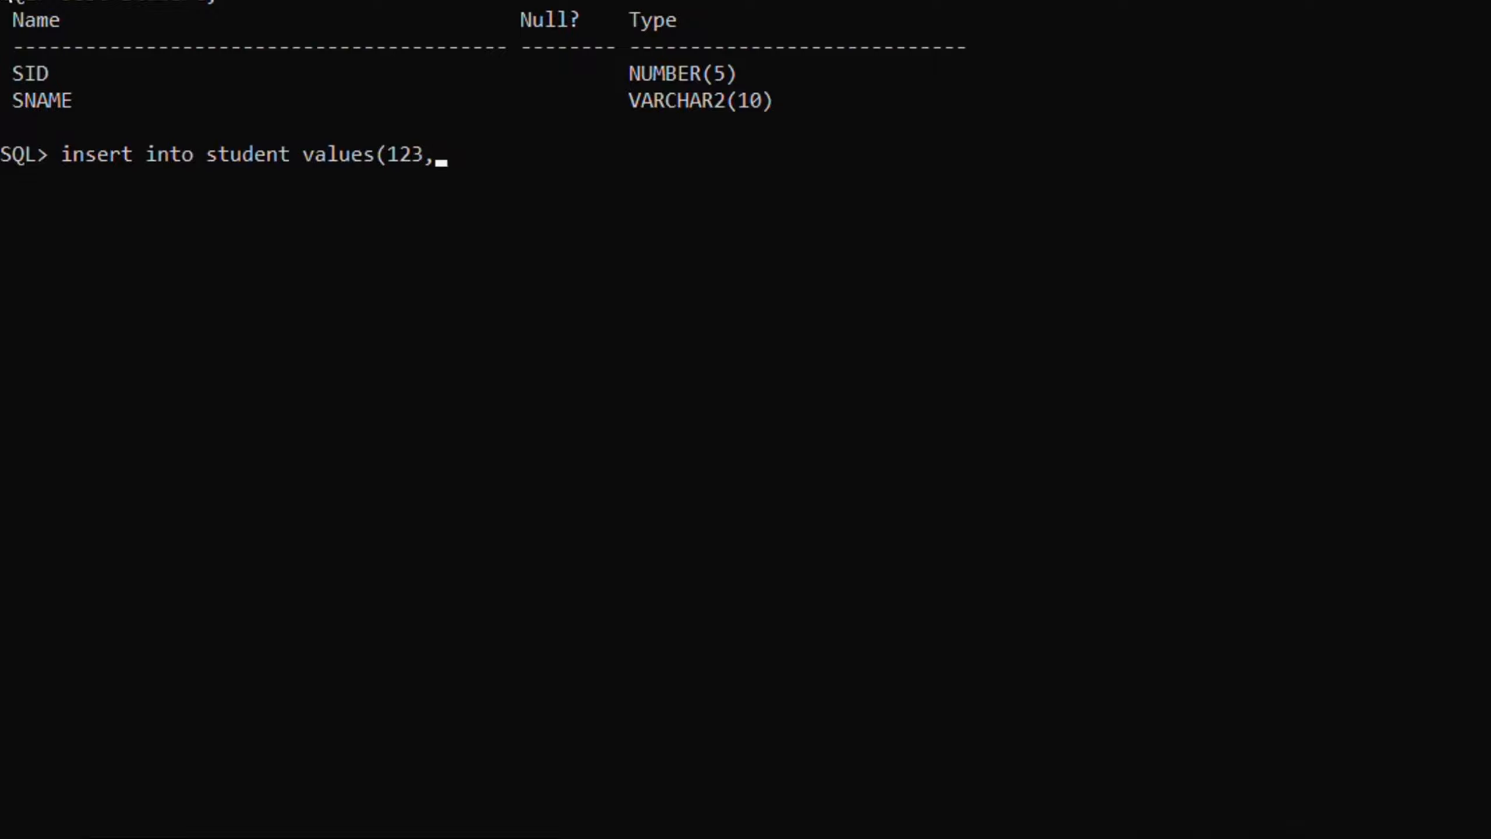
{"action": "type", "text": "Ahem"}
{"action": "key", "text": "BackSpace"}
{"action": "key", "text": "BackSpace"}
{"action": "type", "text": "med"}
{"action": "type", "text": ");"}
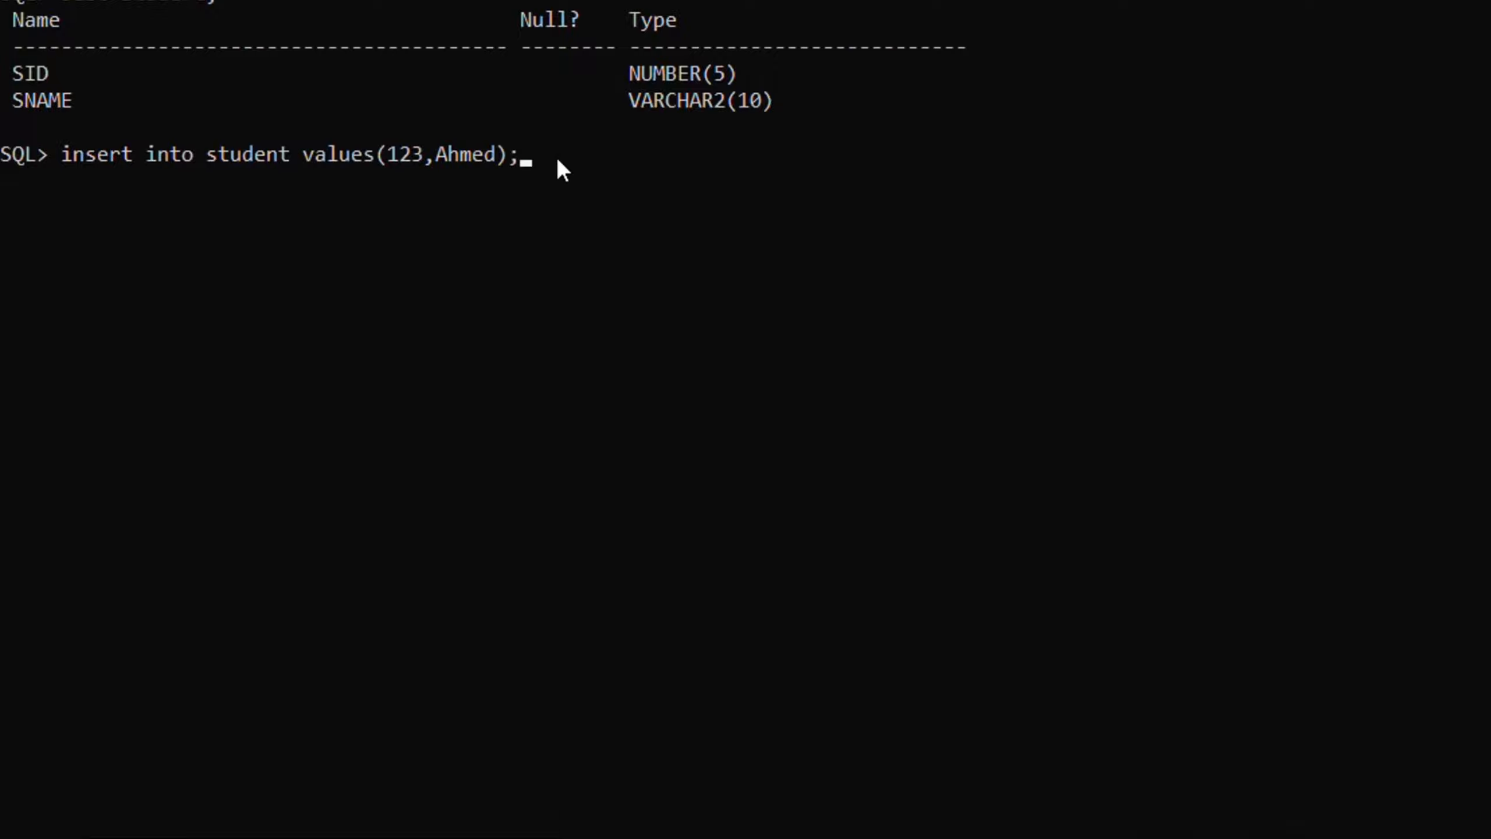
{"action": "key", "text": "BackSpace"}
{"action": "key", "text": "BackSpace"}
{"action": "key", "text": "BackSpace"}
{"action": "key", "text": "BackSpace"}
{"action": "key", "text": "BackSpace"}
{"action": "key", "text": "BackSpace"}
{"action": "key", "text": "BackSpace"}
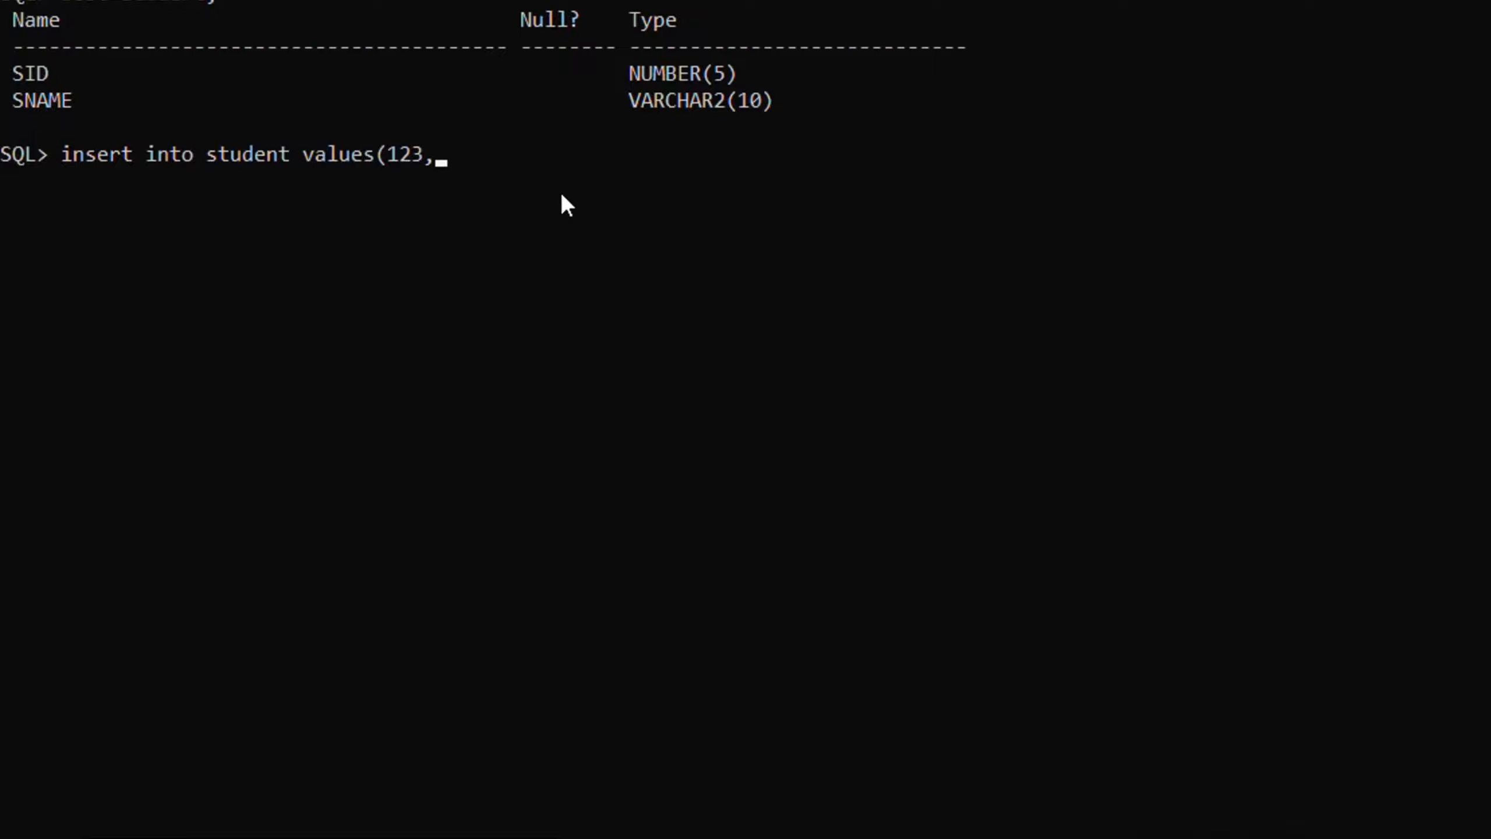
Step: Enter the student's name in single quotes as the second value of the insert statement
{"action": "type", "text": "'Ahem"}
{"action": "key", "text": "BackSpace"}
{"action": "key", "text": "BackSpace"}
{"action": "type", "text": "med"}
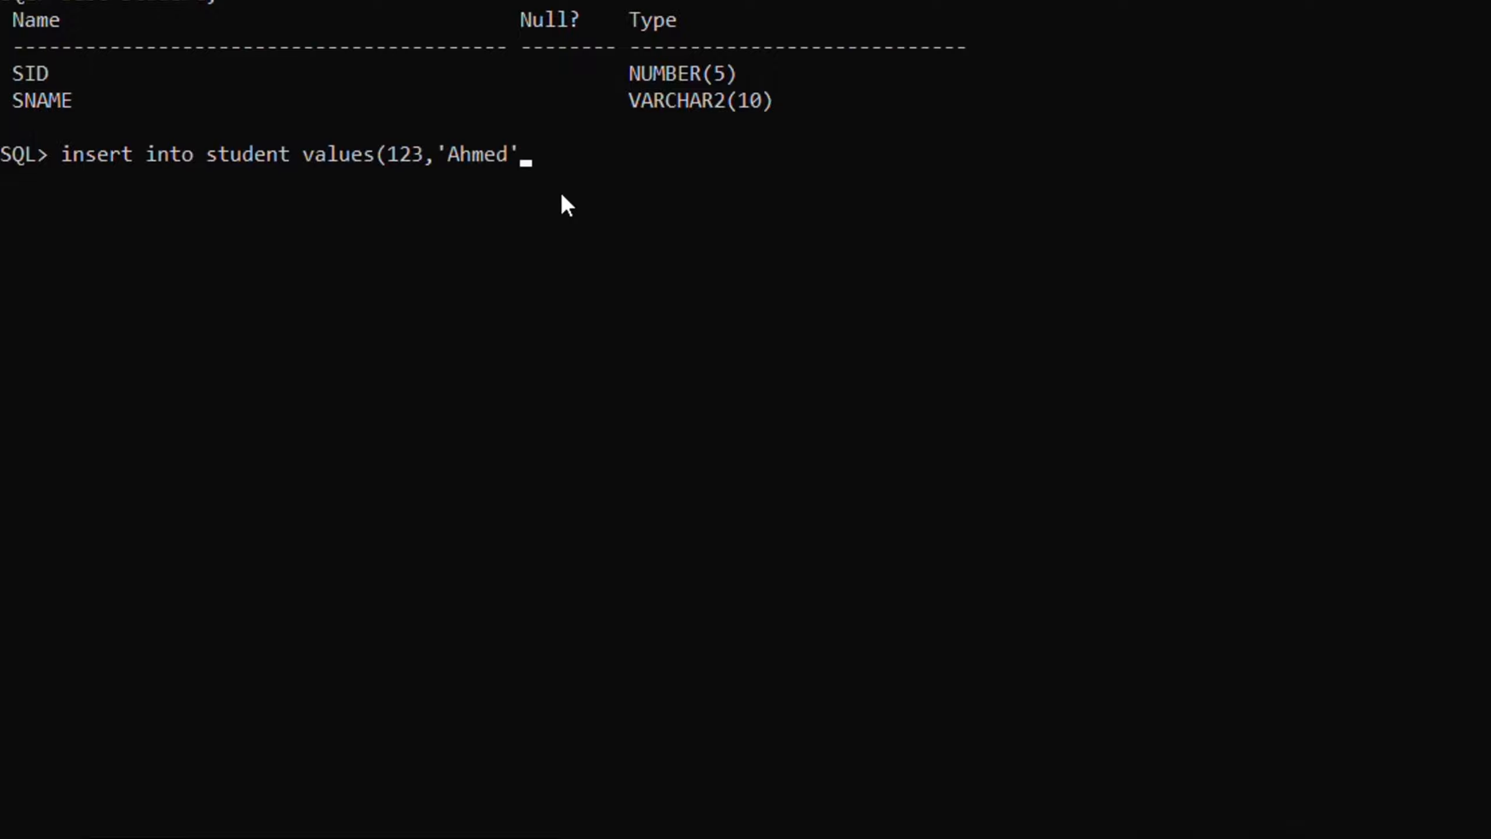